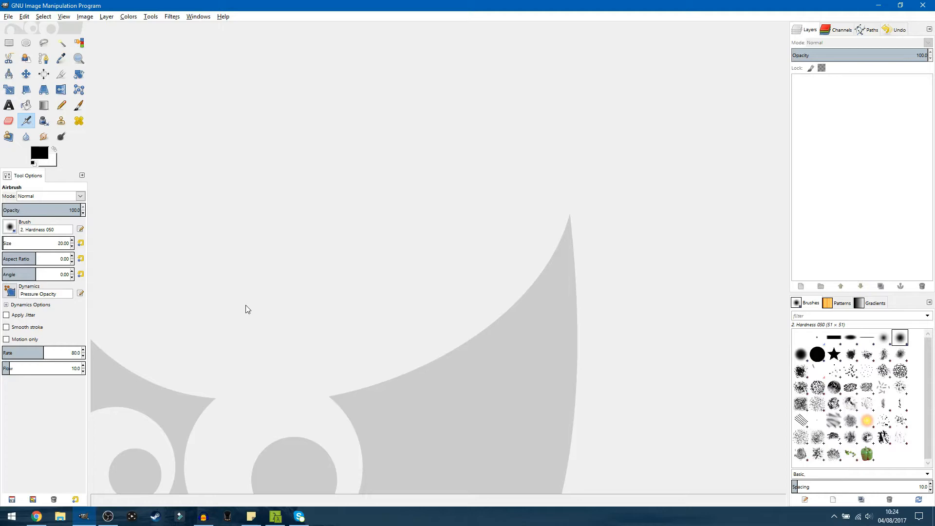
{"action": "left_click", "coordinate": [36, 513]}
{"action": "left_click", "coordinate": [103, 8]}
{"action": "type", "text": "gimP"}
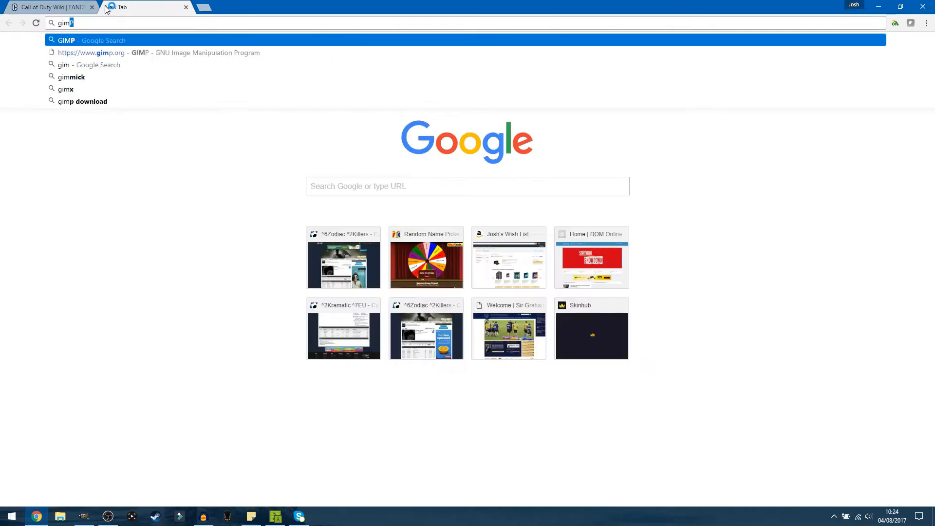
{"action": "key", "text": "Down"}
{"action": "key", "text": "Return"}
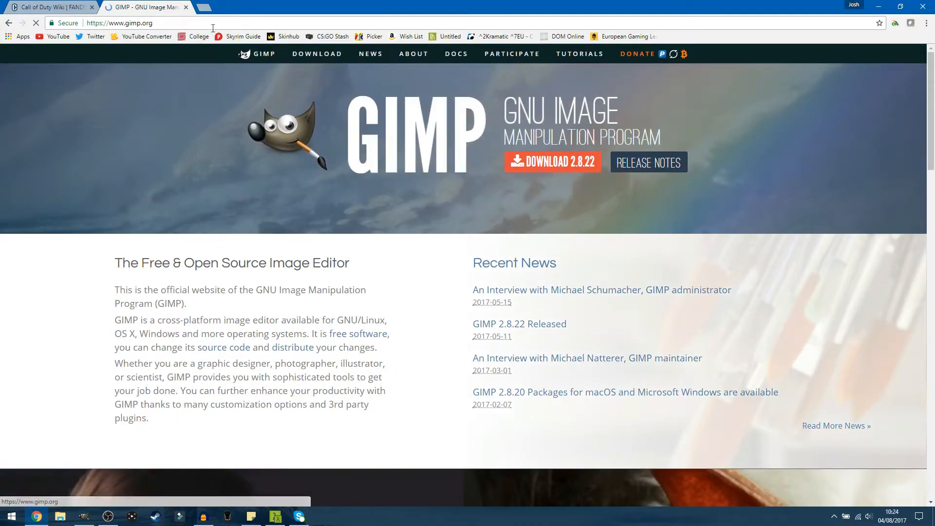
{"action": "left_click", "coordinate": [185, 8]}
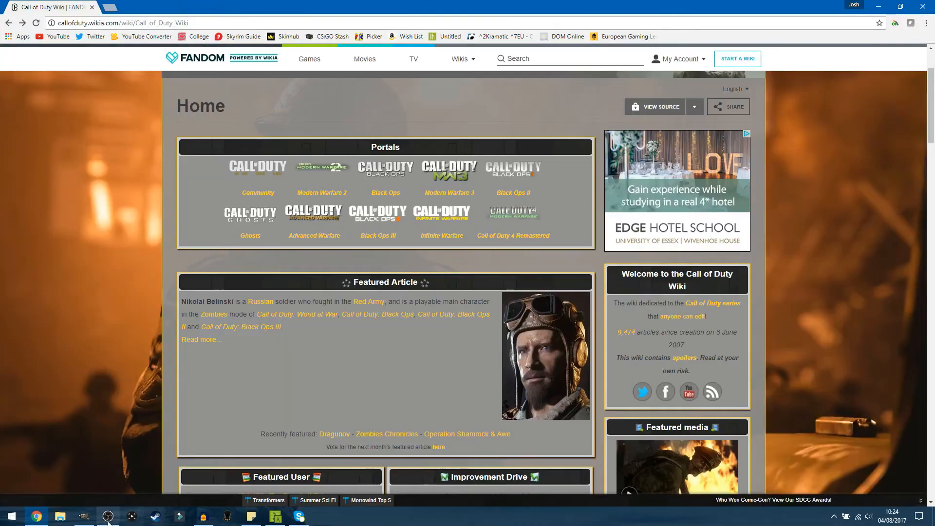
Switch to GIMP and create a new blank image 1280 pixels wide and 720 pixels high
{"action": "left_click", "coordinate": [83, 516]}
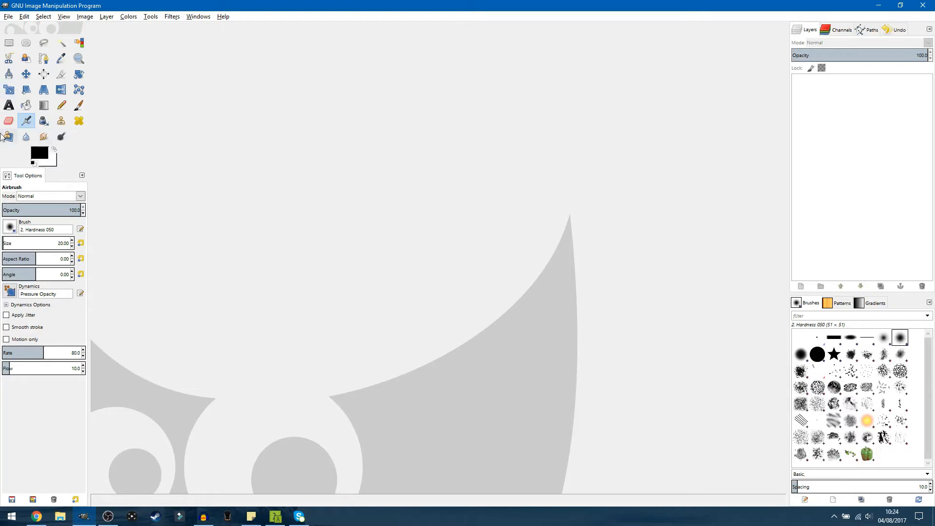
{"action": "left_click", "coordinate": [8, 17]}
{"action": "left_click", "coordinate": [18, 29]}
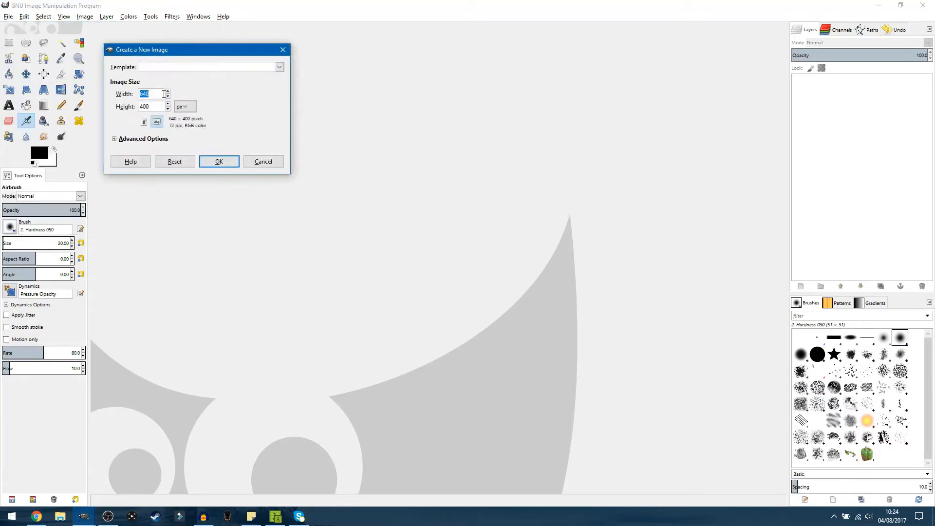
{"action": "type", "text": "1280"}
{"action": "key", "text": "Tab"}
{"action": "type", "text": "720"}
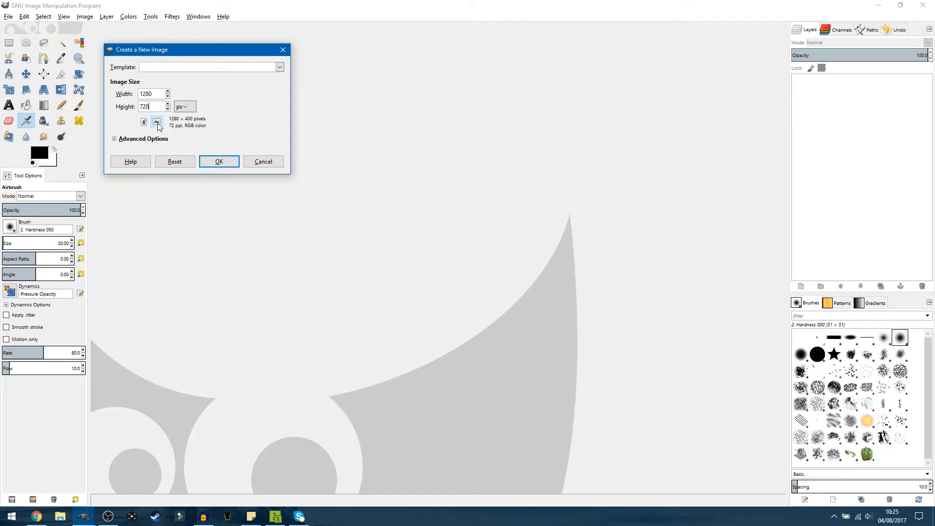
{"action": "left_click", "coordinate": [185, 107]}
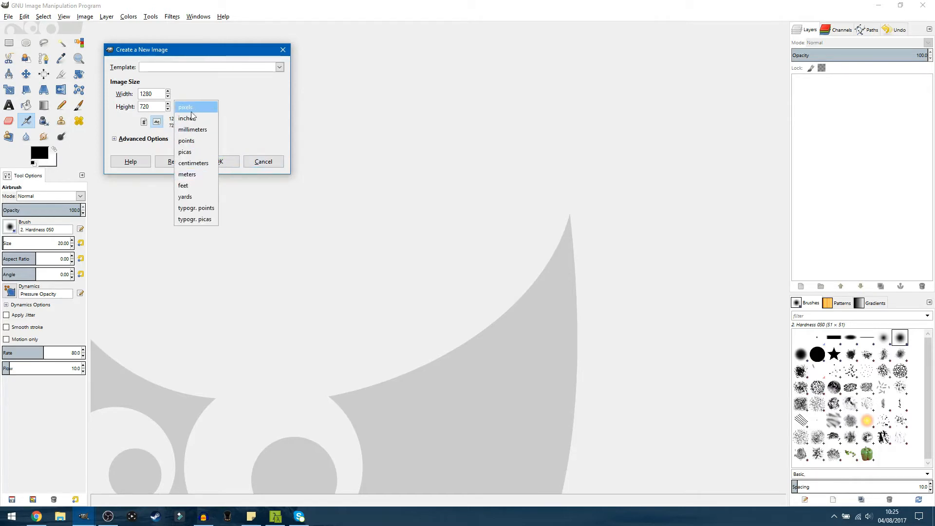
{"action": "left_click", "coordinate": [185, 107]}
{"action": "left_click", "coordinate": [215, 160]}
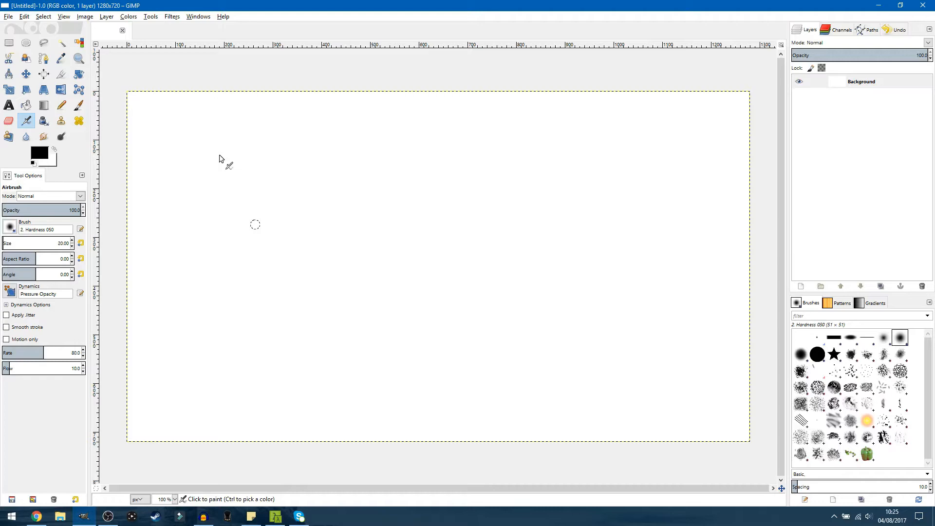
Open Skyjacked.jpg from the Bo3 Maps folder under Desktop, Youtube, Thumbnails, Images
{"action": "left_click", "coordinate": [8, 16]}
{"action": "left_click", "coordinate": [25, 48]}
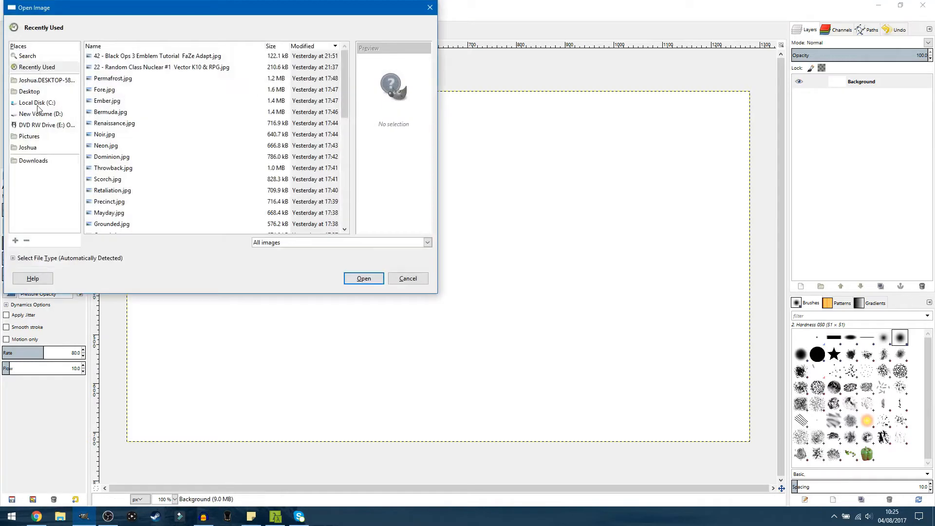
{"action": "left_click", "coordinate": [30, 92]}
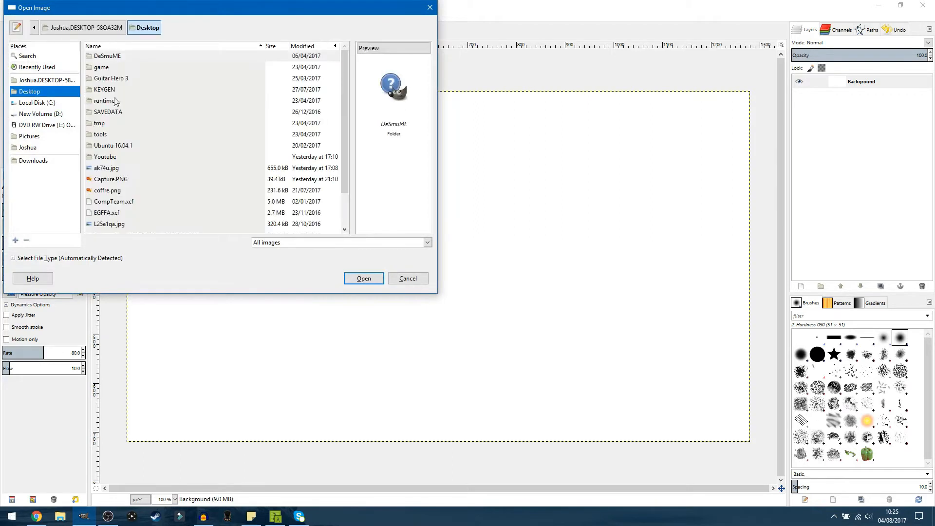
{"action": "double_click", "coordinate": [104, 159]}
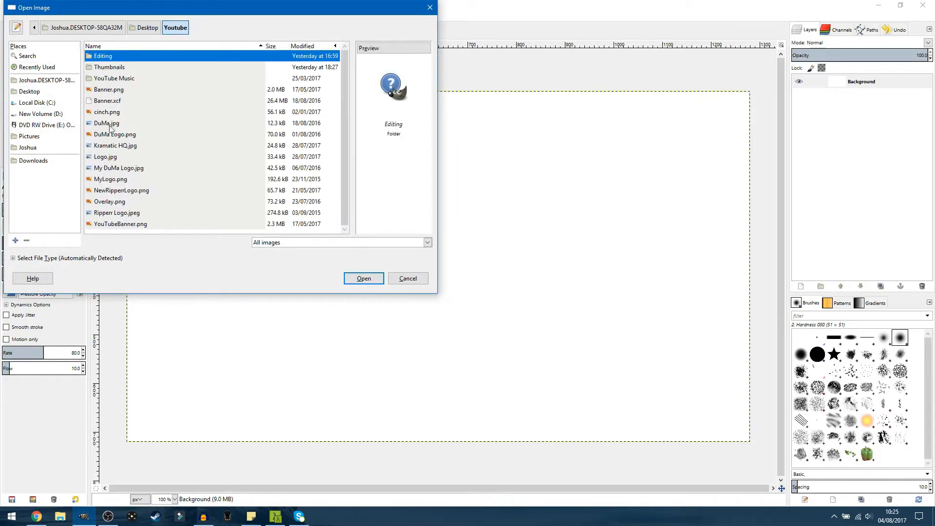
{"action": "double_click", "coordinate": [115, 69]}
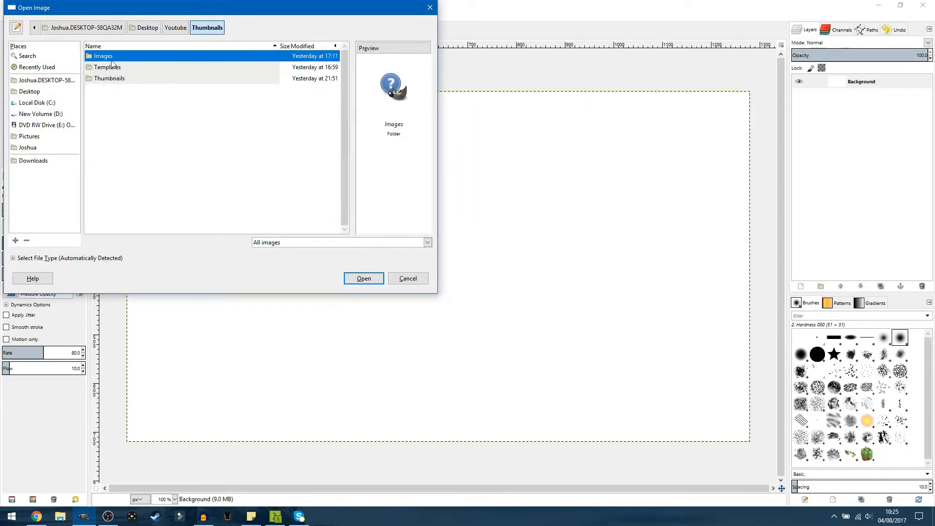
{"action": "double_click", "coordinate": [110, 57]}
{"action": "double_click", "coordinate": [110, 57]}
{"action": "scroll", "coordinate": [191, 153], "scroll_direction": "down", "scroll_amount": 3}
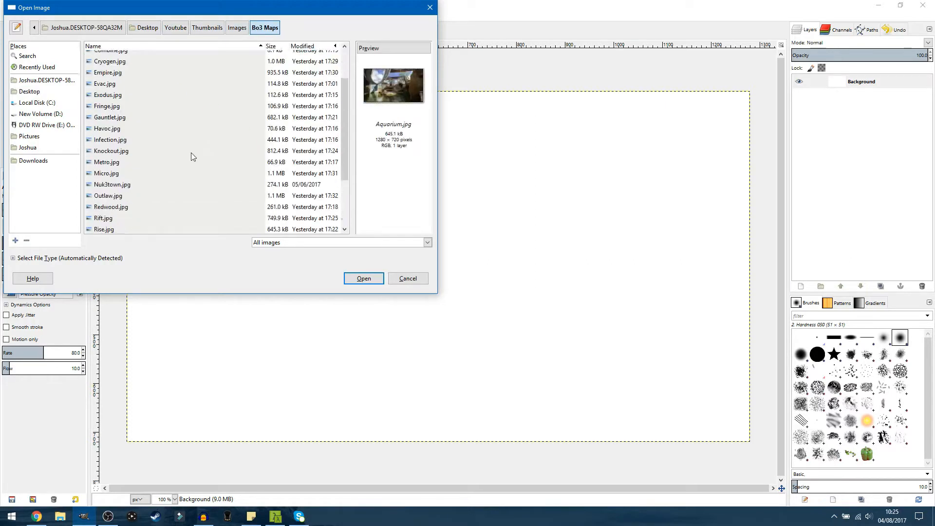
{"action": "scroll", "coordinate": [168, 206], "scroll_direction": "down", "scroll_amount": 3}
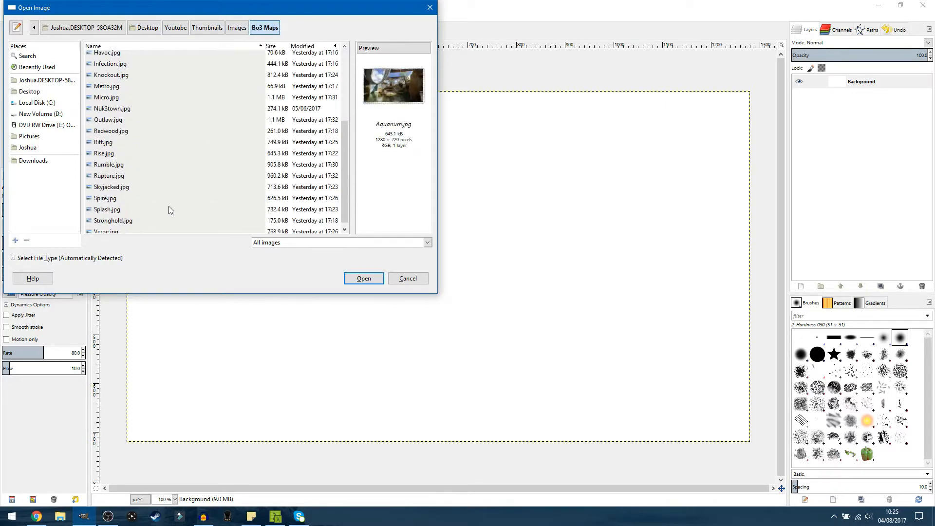
{"action": "left_click", "coordinate": [138, 191]}
{"action": "double_click", "coordinate": [137, 191]}
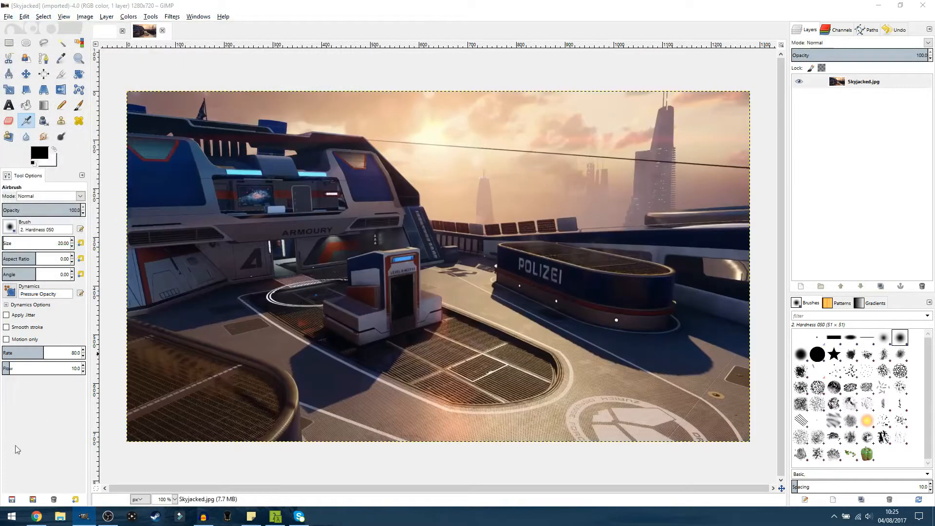
Switch to Chrome, search Google Images for "skyjacked bo3" in a new tab, and preview the Skyjacked View 1 BO3.png result
{"action": "left_click", "coordinate": [36, 516]}
{"action": "left_click", "coordinate": [110, 8]}
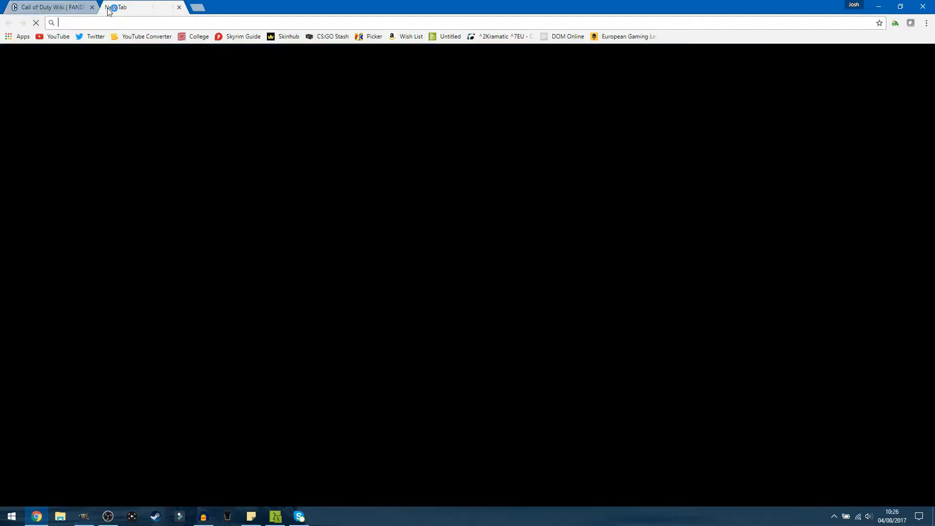
{"action": "type", "text": "skyjacked"}
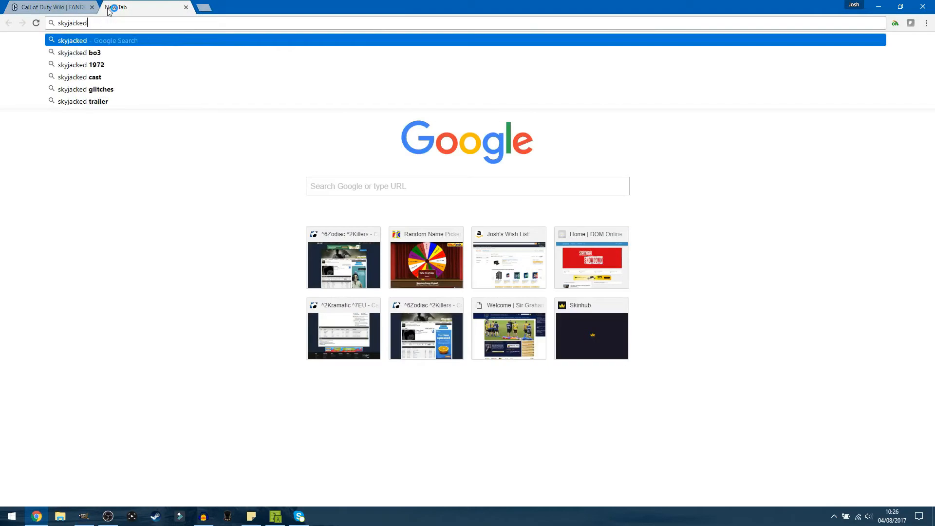
{"action": "key", "text": "Down"}
{"action": "key", "text": "Return"}
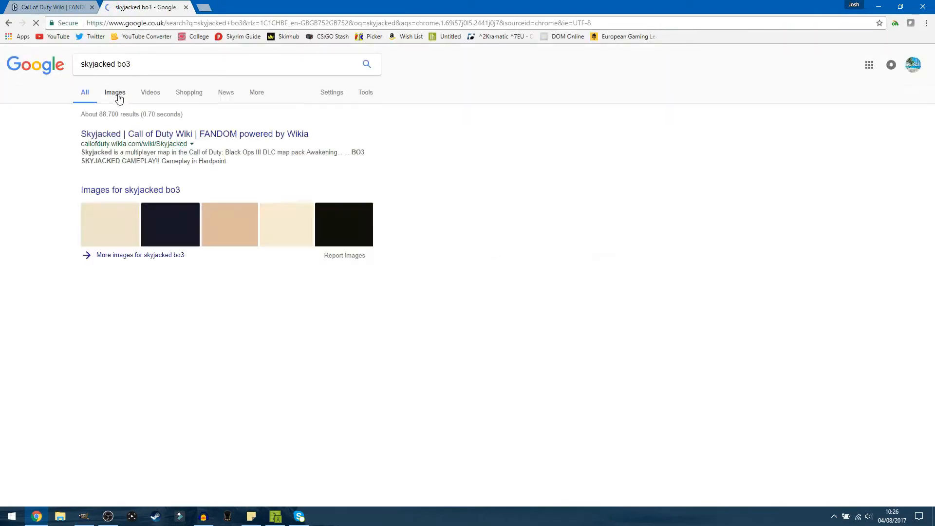
{"action": "left_click", "coordinate": [116, 93]}
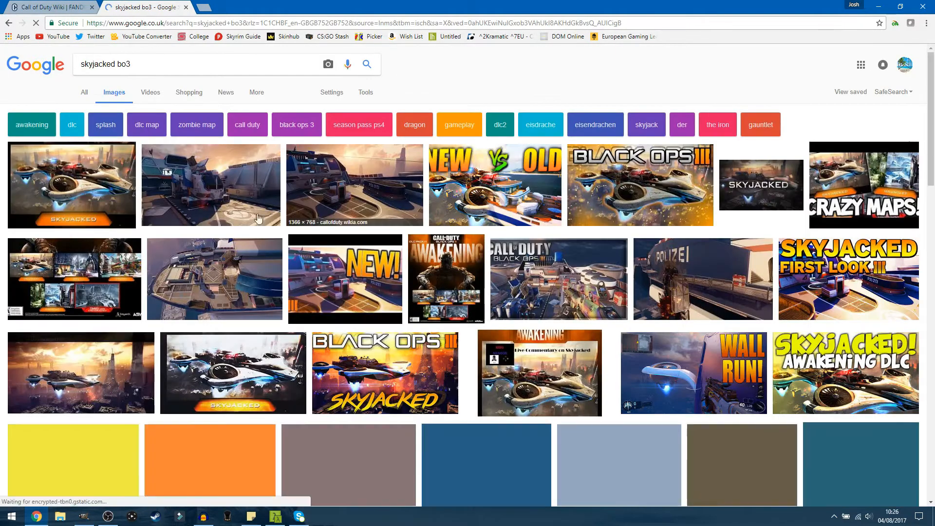
{"action": "left_click", "coordinate": [387, 187]}
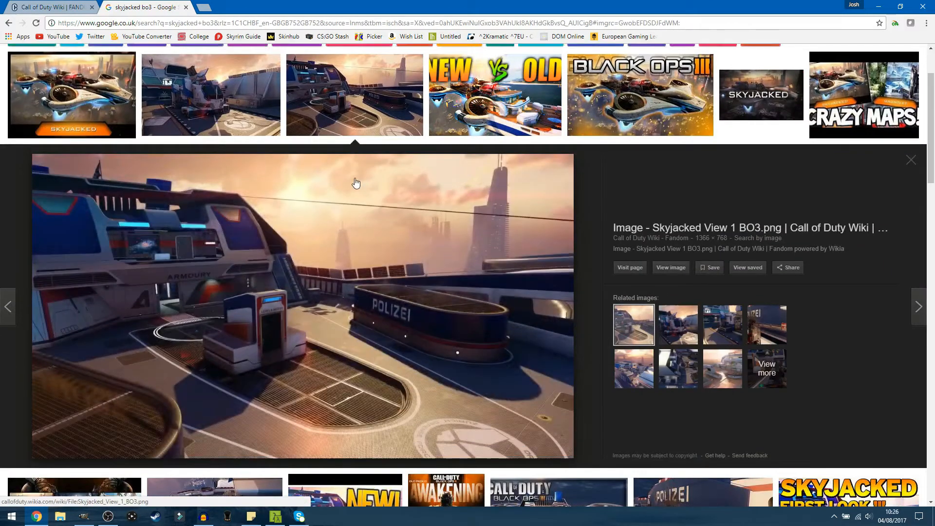
{"action": "scroll", "coordinate": [332, 172], "scroll_direction": "up", "scroll_amount": 2}
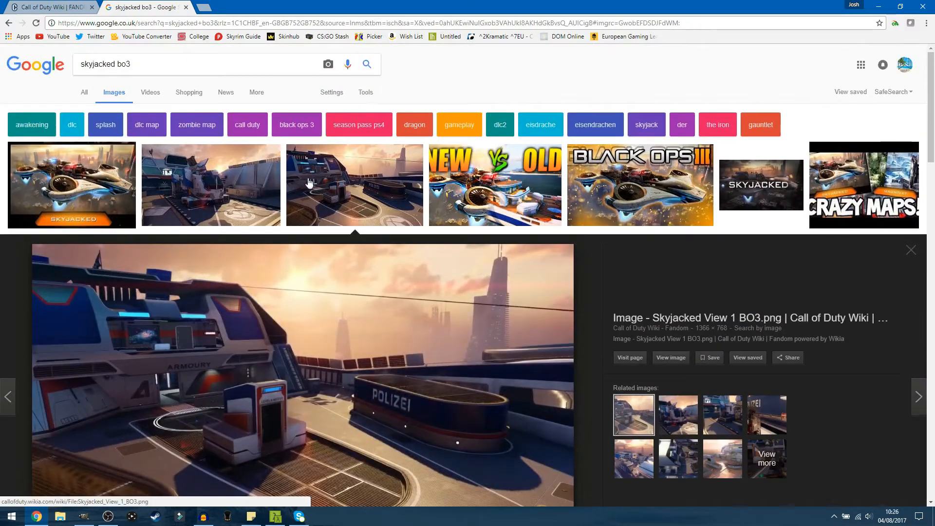
Filter the image results to an exact size of 1280 × 720 px
{"action": "left_click", "coordinate": [366, 93]}
{"action": "left_click", "coordinate": [91, 110]}
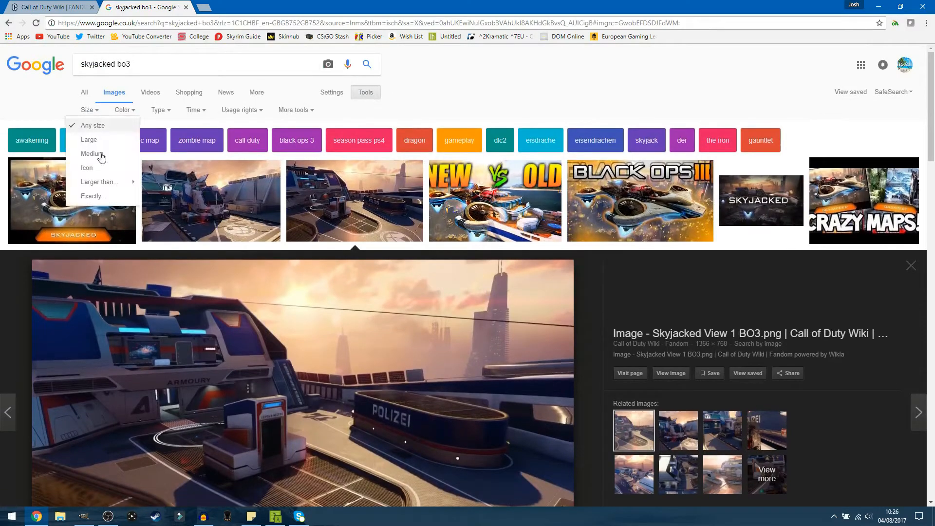
{"action": "left_click", "coordinate": [102, 197]}
{"action": "type", "text": "1280"}
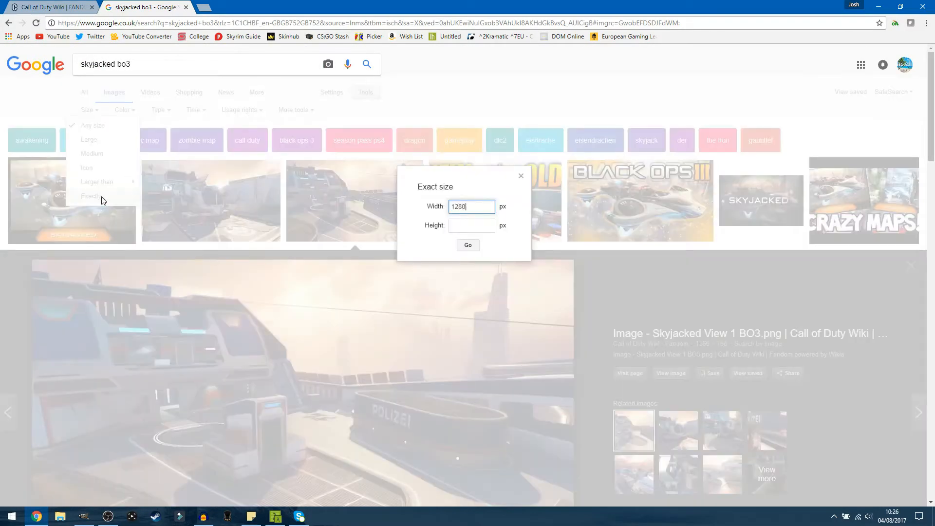
{"action": "key", "text": "Tab"}
{"action": "type", "text": "720"}
{"action": "key", "text": "Return"}
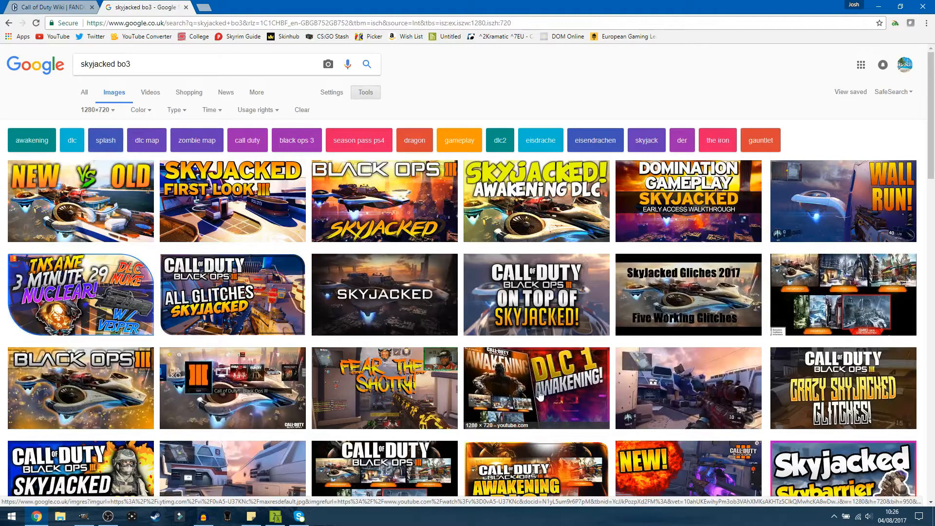
Browse the size-filtered images, then return to the unfiltered results and preview Skyjacked View 1 BO3.png again
{"action": "scroll", "coordinate": [539, 395], "scroll_direction": "down", "scroll_amount": 2}
{"action": "scroll", "coordinate": [512, 351], "scroll_direction": "down", "scroll_amount": 1}
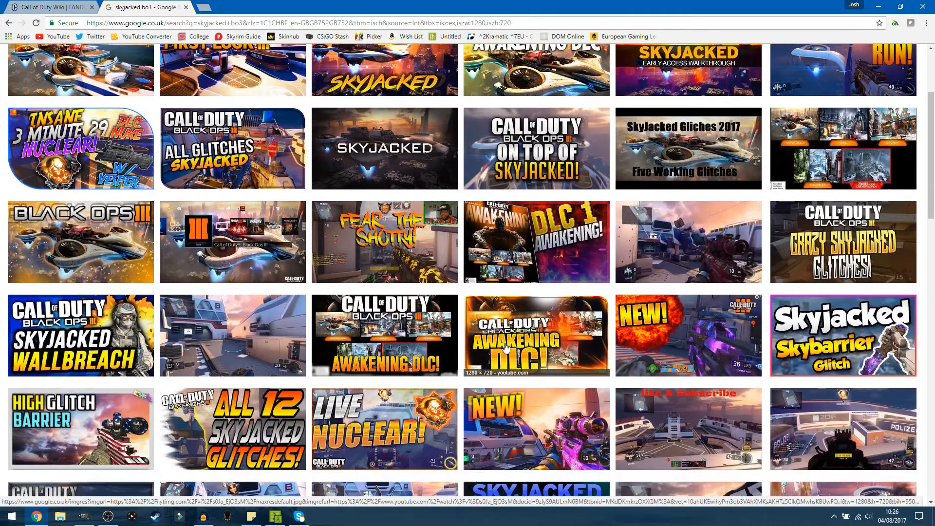
{"action": "key", "text": "alt+Left"}
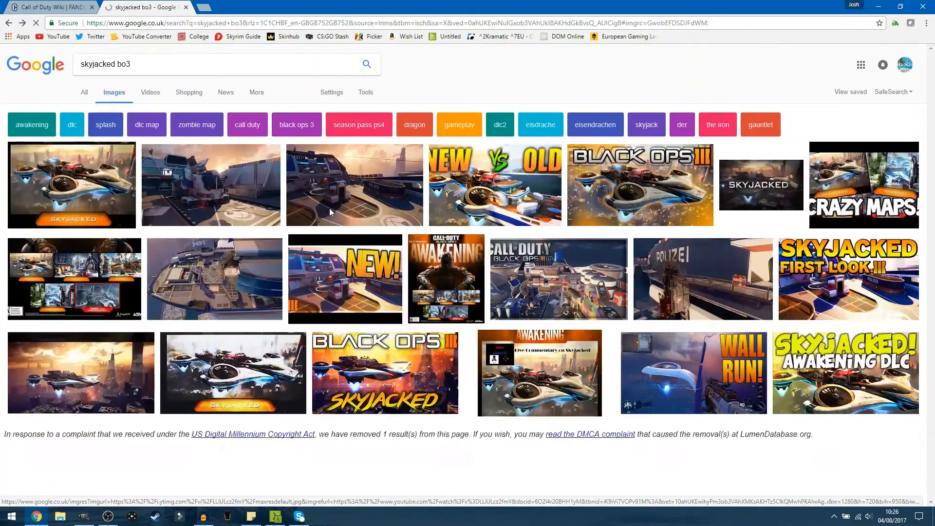
{"action": "left_click", "coordinate": [387, 222]}
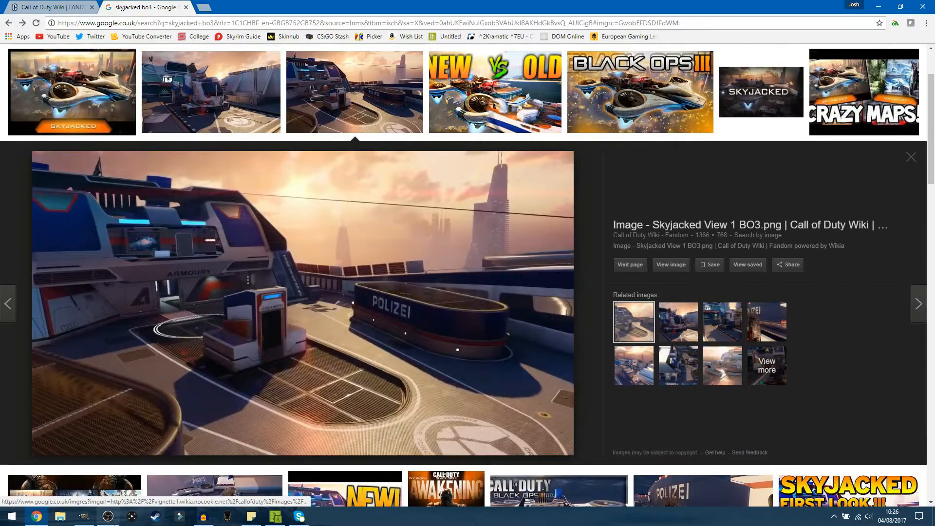
Switch to GIMP and try scaling the Skyjacked.jpg layer inward from its upper-left corner
{"action": "left_click", "coordinate": [84, 516]}
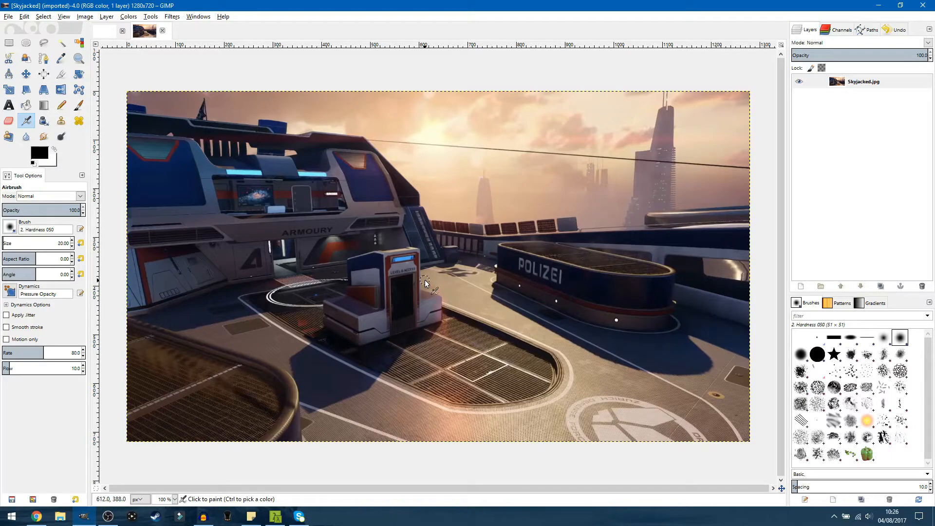
{"action": "key", "text": "shift+s"}
{"action": "left_click", "coordinate": [425, 279]}
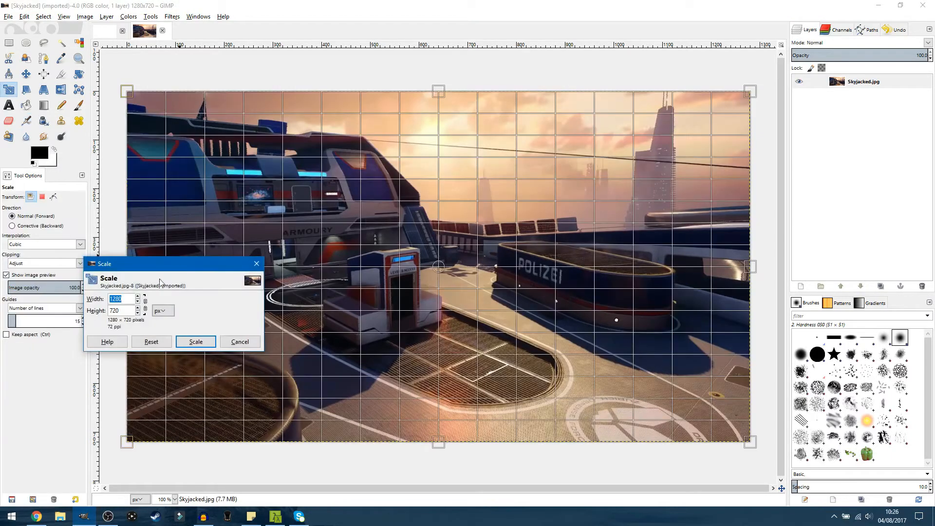
{"action": "left_click_drag", "start_coordinate": [126, 92], "coordinate": [342, 170]}
{"action": "left_click", "coordinate": [151, 342]}
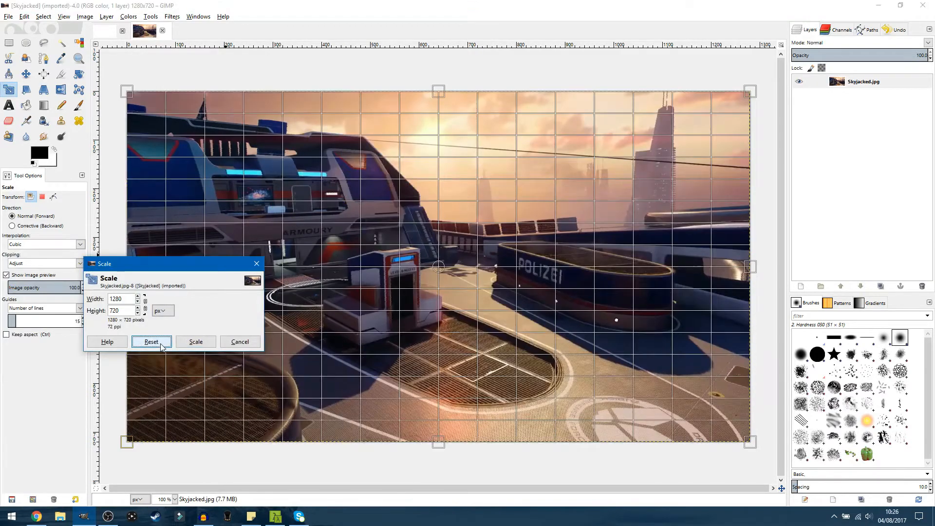
{"action": "left_click", "coordinate": [239, 342]}
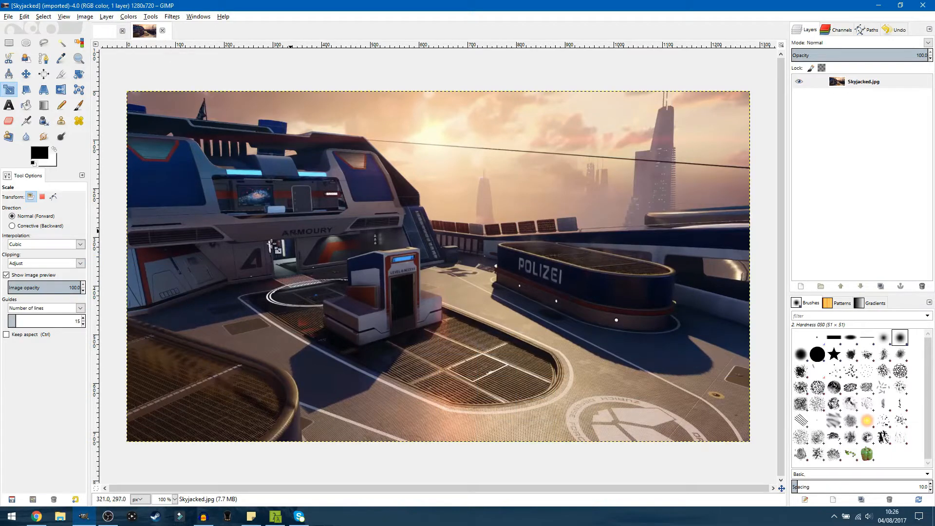
Switch to Chrome and open the Call of Duty Wiki's Black Ops III portal at its list of maps
{"action": "left_click", "coordinate": [37, 516]}
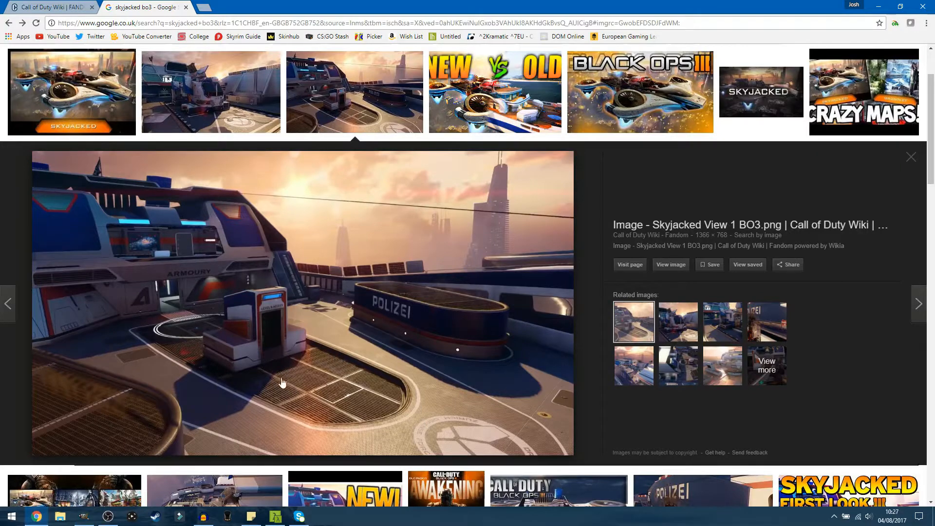
{"action": "scroll", "coordinate": [338, 356], "scroll_direction": "up", "scroll_amount": 3}
{"action": "key", "text": "ctrl+shift+Tab"}
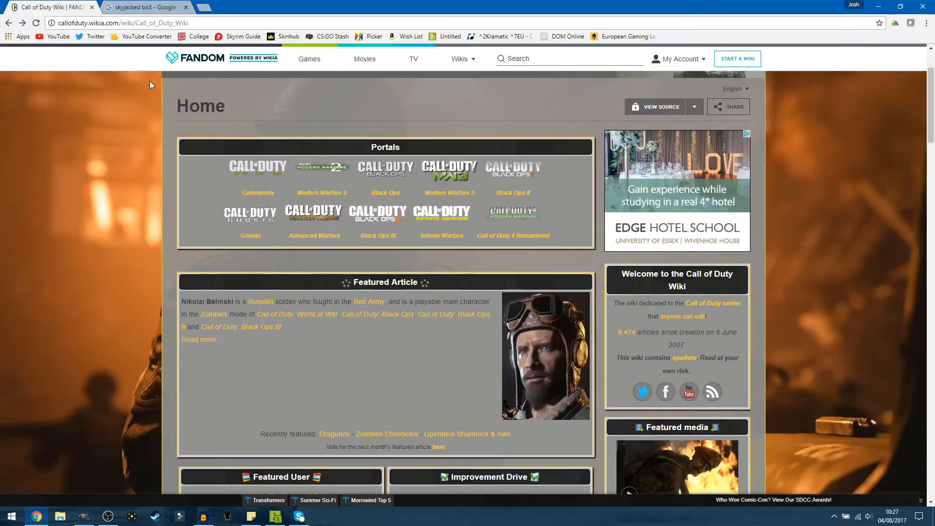
{"action": "left_click", "coordinate": [389, 237]}
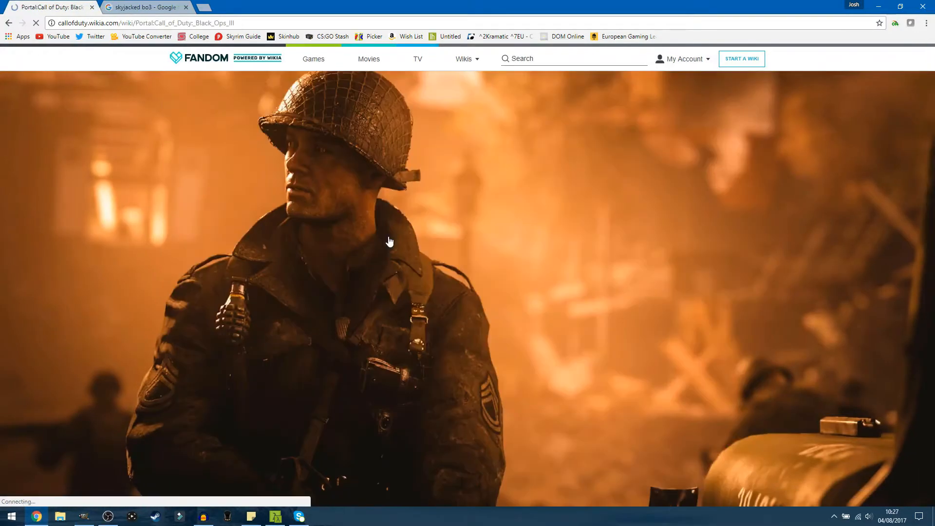
{"action": "scroll", "coordinate": [315, 257], "scroll_direction": "down", "scroll_amount": 6}
{"action": "scroll", "coordinate": [316, 257], "scroll_direction": "down", "scroll_amount": 10}
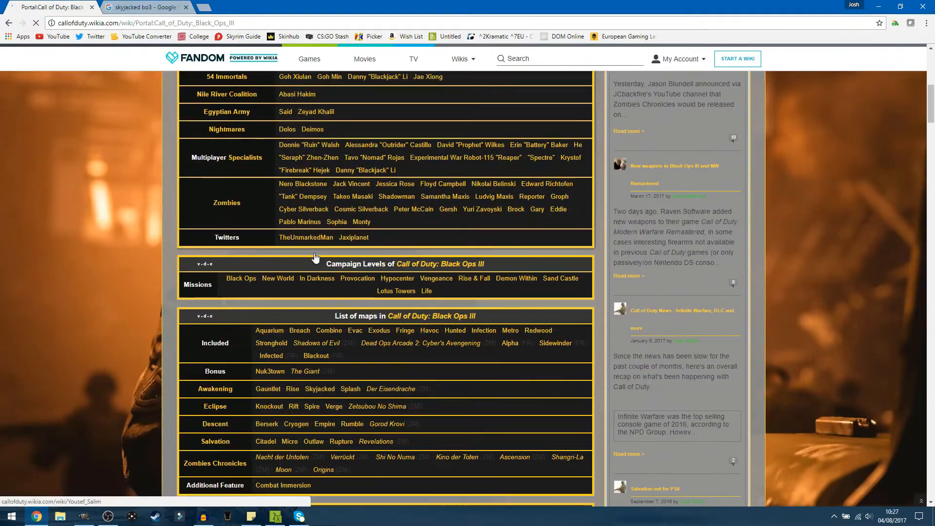
Expand the Black Ops III weapons list on the portal page and open the M16 assault rifle's article
{"action": "scroll", "coordinate": [314, 257], "scroll_direction": "up", "scroll_amount": 10}
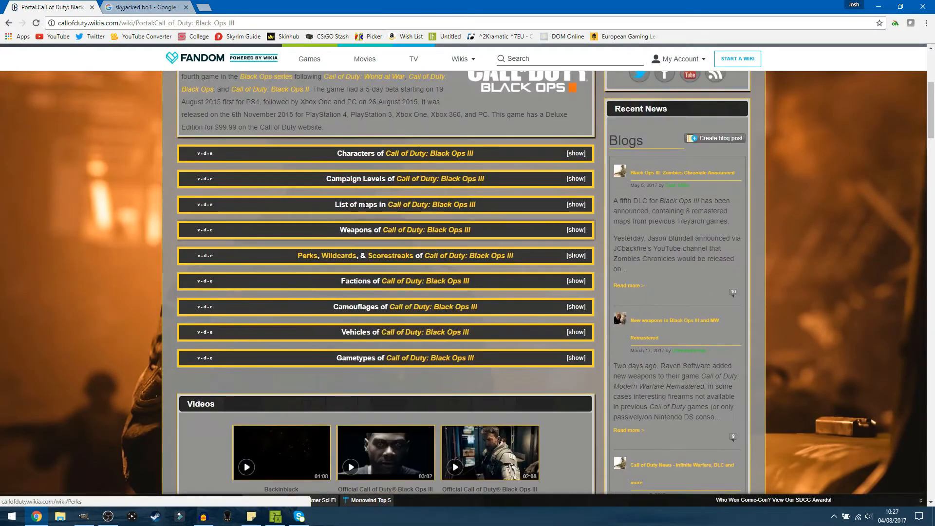
{"action": "left_click", "coordinate": [576, 230]}
{"action": "scroll", "coordinate": [576, 232], "scroll_direction": "down", "scroll_amount": 2}
{"action": "scroll", "coordinate": [356, 315], "scroll_direction": "down", "scroll_amount": 1}
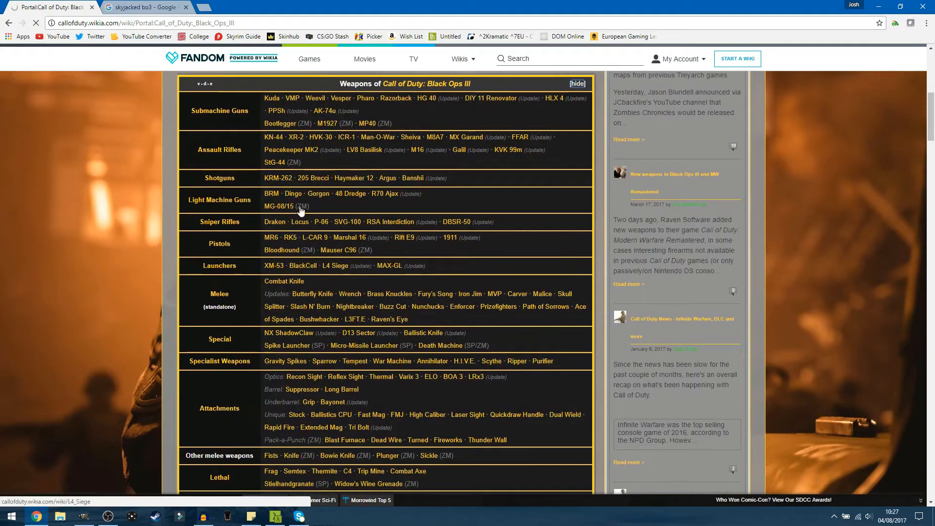
{"action": "scroll", "coordinate": [356, 314], "scroll_direction": "up", "scroll_amount": 1}
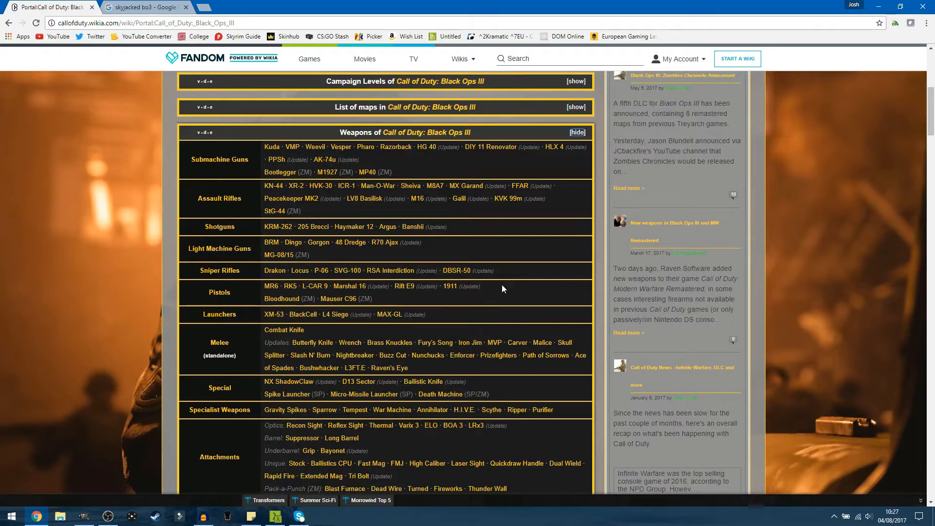
{"action": "left_click", "coordinate": [417, 198]}
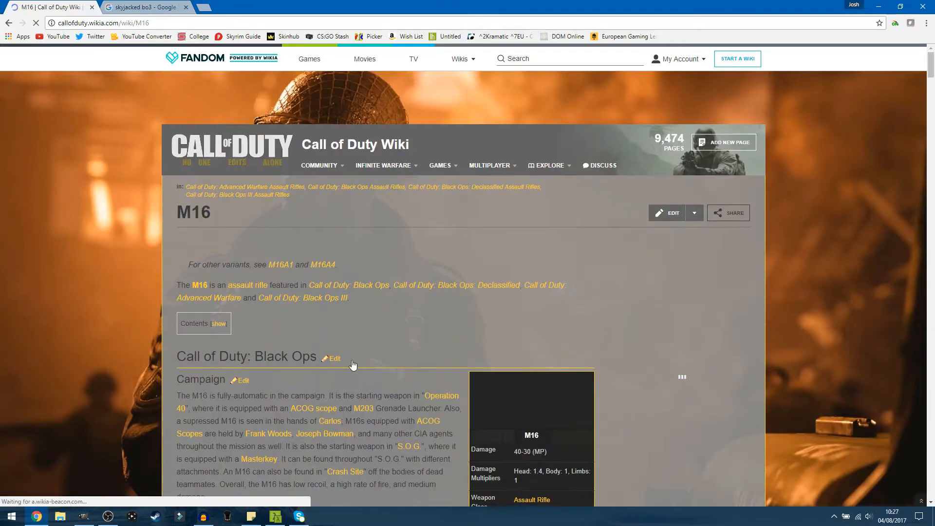
Find the Black Ops III gallery in the M16 article and preview the first-person image M16 BO3.png
{"action": "scroll", "coordinate": [354, 363], "scroll_direction": "down", "scroll_amount": 2}
{"action": "scroll", "coordinate": [354, 363], "scroll_direction": "down", "scroll_amount": 1}
{"action": "scroll", "coordinate": [471, 309], "scroll_direction": "down", "scroll_amount": 15}
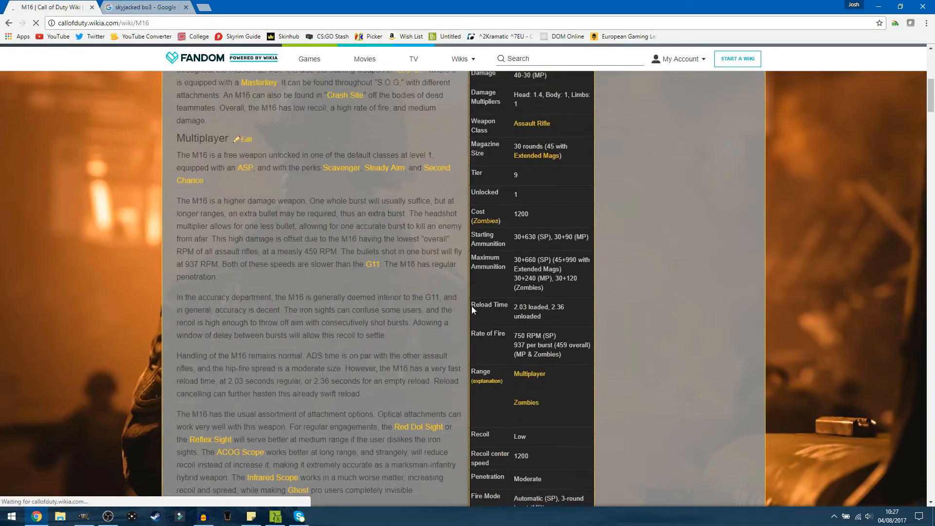
{"action": "scroll", "coordinate": [387, 312], "scroll_direction": "down", "scroll_amount": 15}
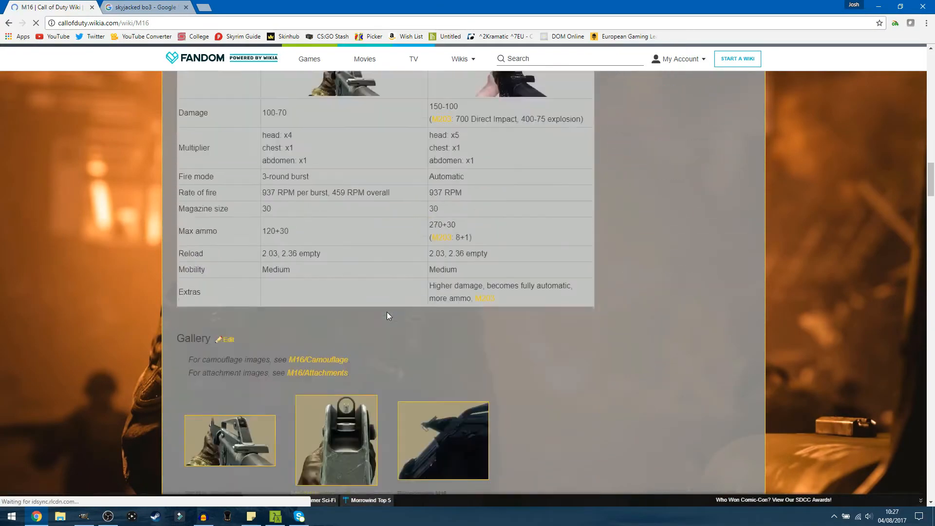
{"action": "scroll", "coordinate": [386, 314], "scroll_direction": "down", "scroll_amount": 12}
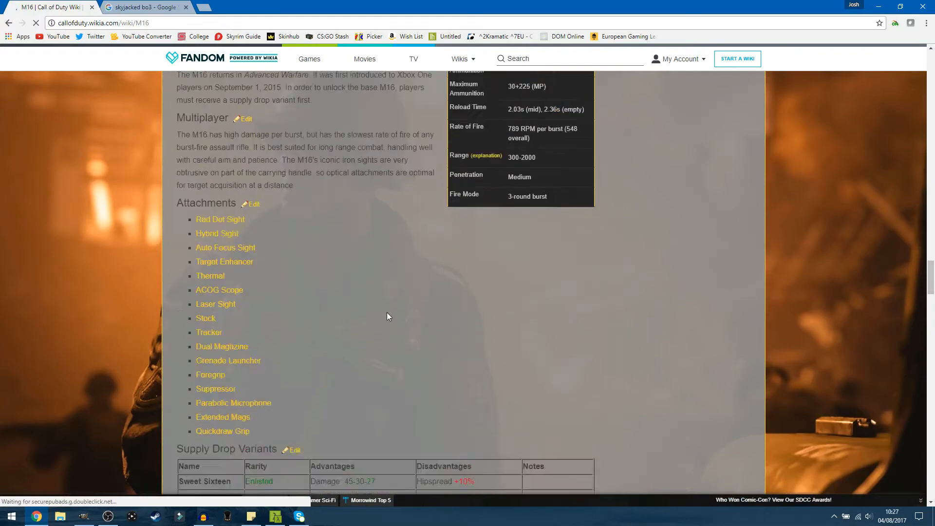
{"action": "scroll", "coordinate": [386, 312], "scroll_direction": "down", "scroll_amount": 7}
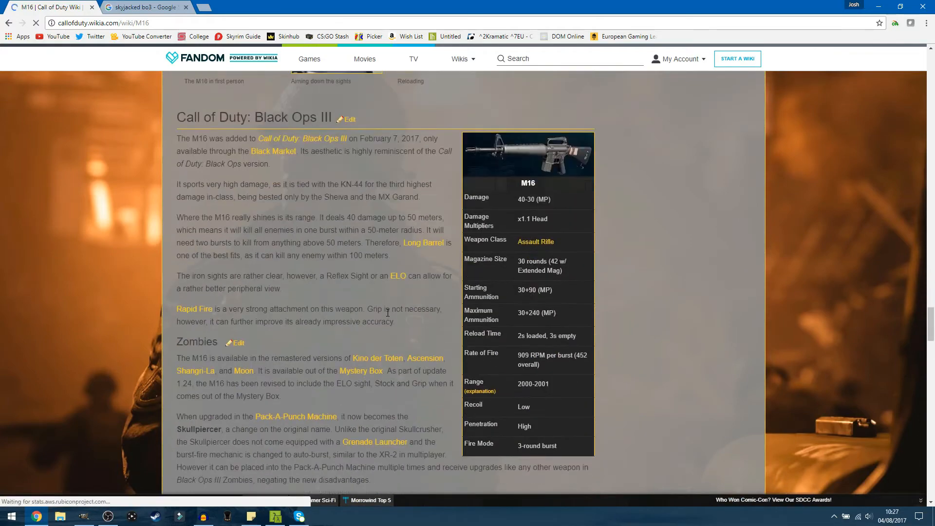
{"action": "scroll", "coordinate": [532, 381], "scroll_direction": "down", "scroll_amount": 2}
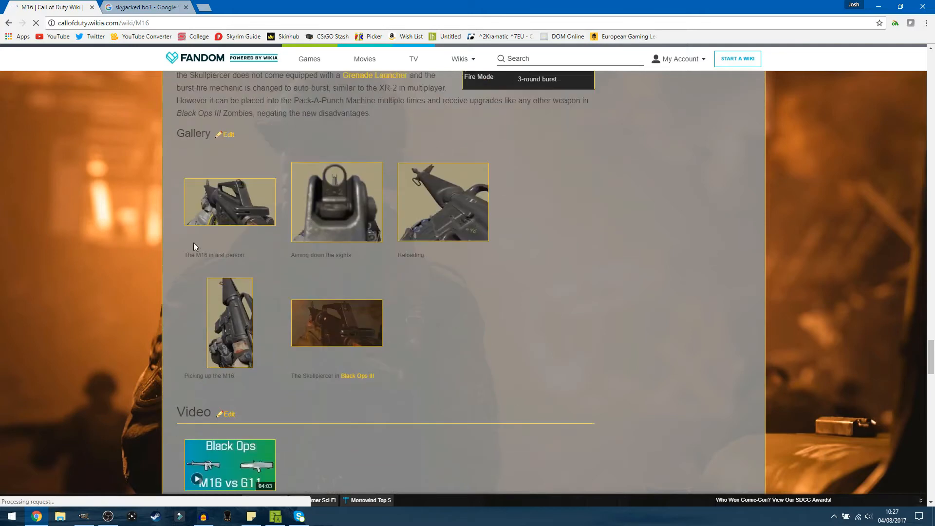
{"action": "left_click", "coordinate": [257, 206]}
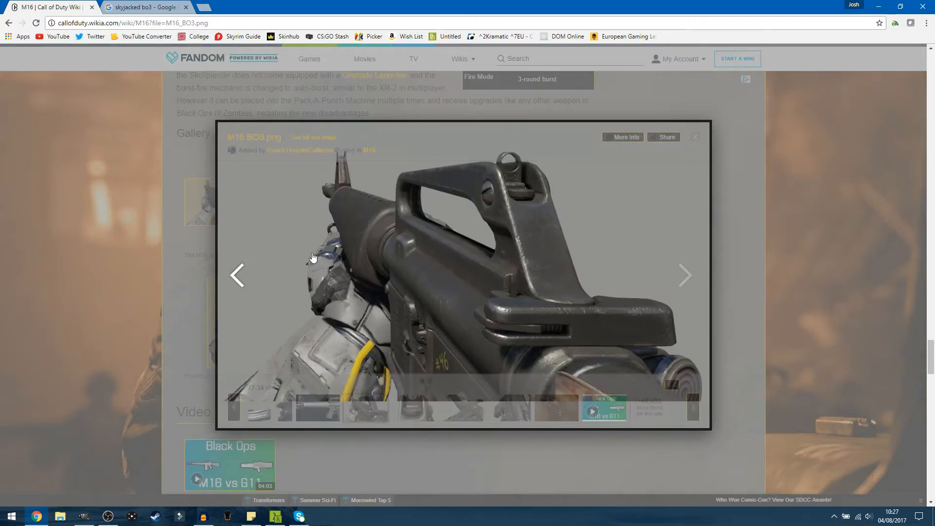
{"action": "key", "text": "Escape"}
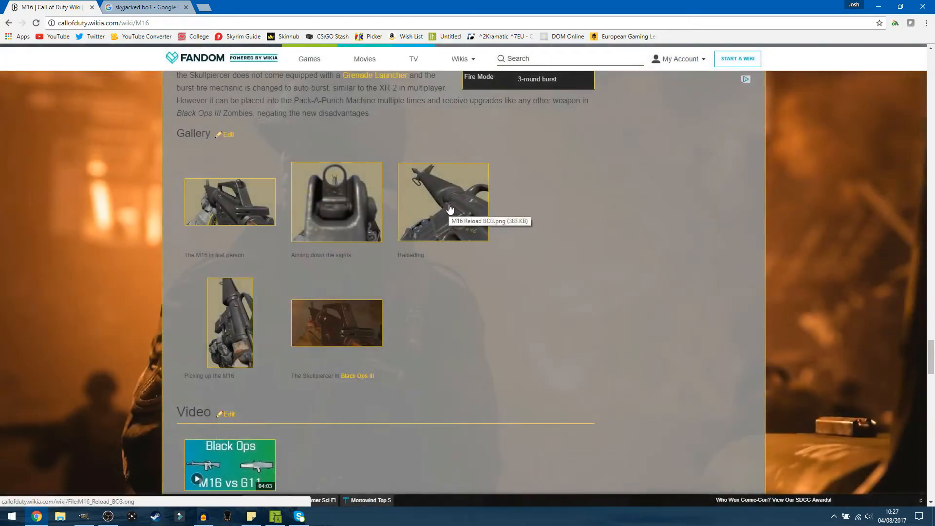
Preview the reloading image M16 Reload BO3.png from the gallery, go back one image and close the viewer
{"action": "left_click", "coordinate": [449, 208]}
{"action": "right_click", "coordinate": [449, 254]}
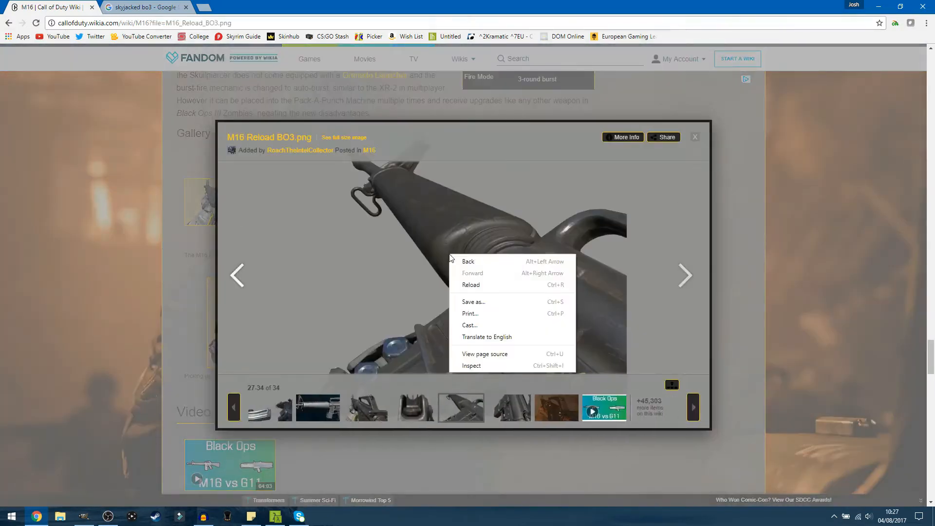
{"action": "left_click", "coordinate": [409, 292]}
{"action": "key", "text": "Left"}
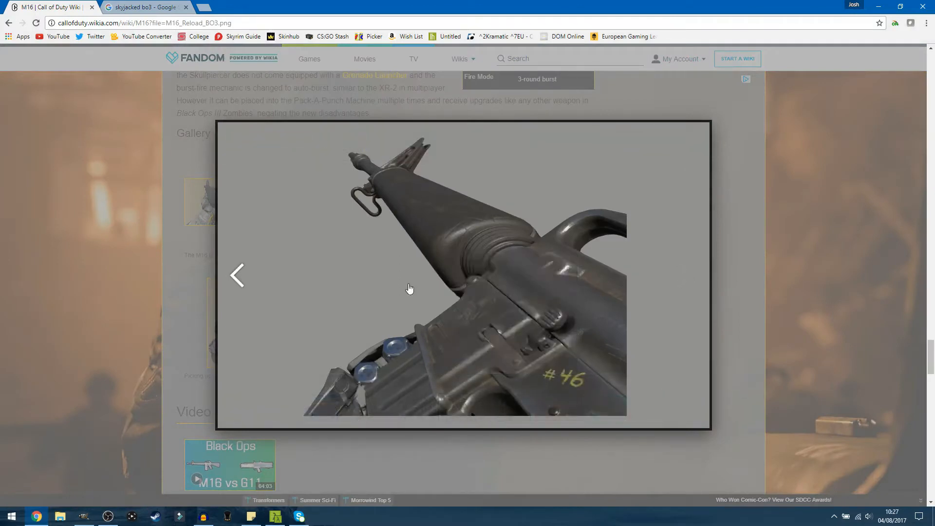
{"action": "left_click", "coordinate": [244, 277]}
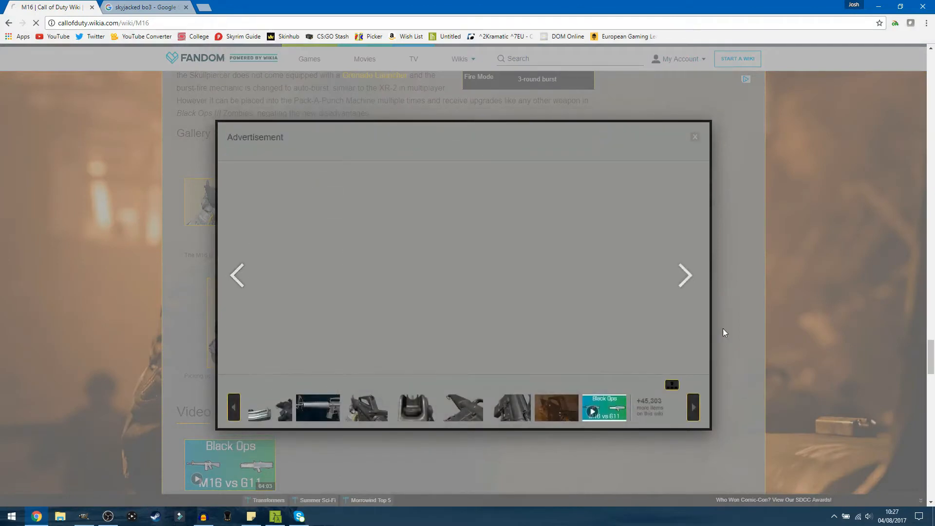
{"action": "left_click", "coordinate": [695, 138]}
Return to the Google Images results and search for "m16 bo3"
{"action": "left_click", "coordinate": [182, 7]}
{"action": "left_click_drag", "start_coordinate": [137, 64], "coordinate": [2, 56]}
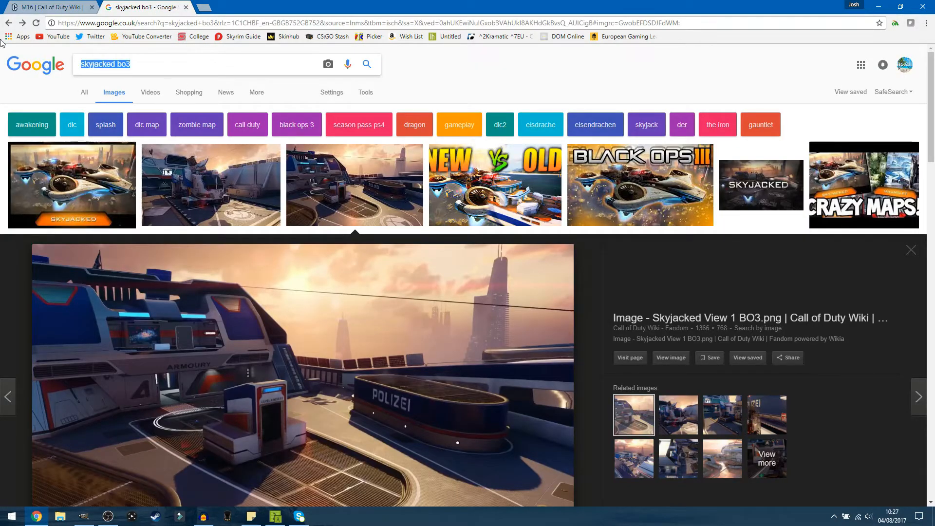
{"action": "type", "text": "m16 "}
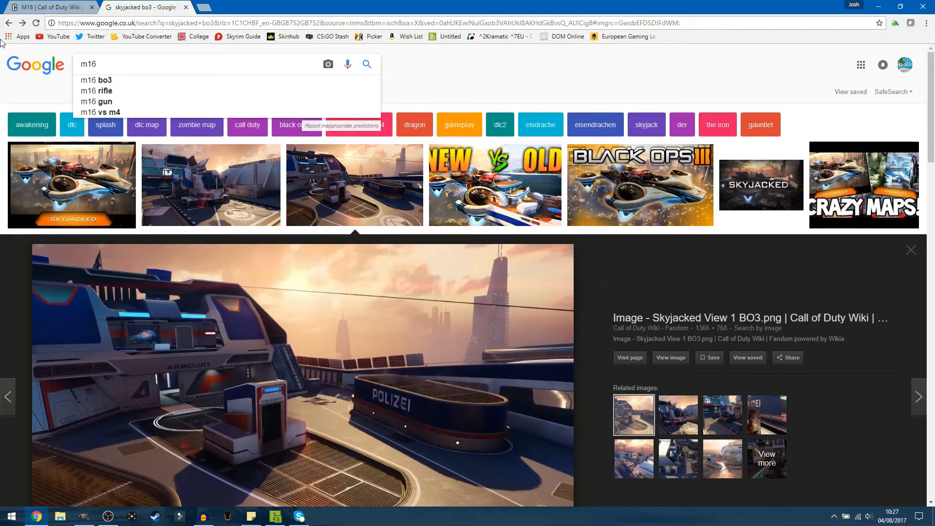
{"action": "type", "text": "bo3"}
{"action": "key", "text": "Return"}
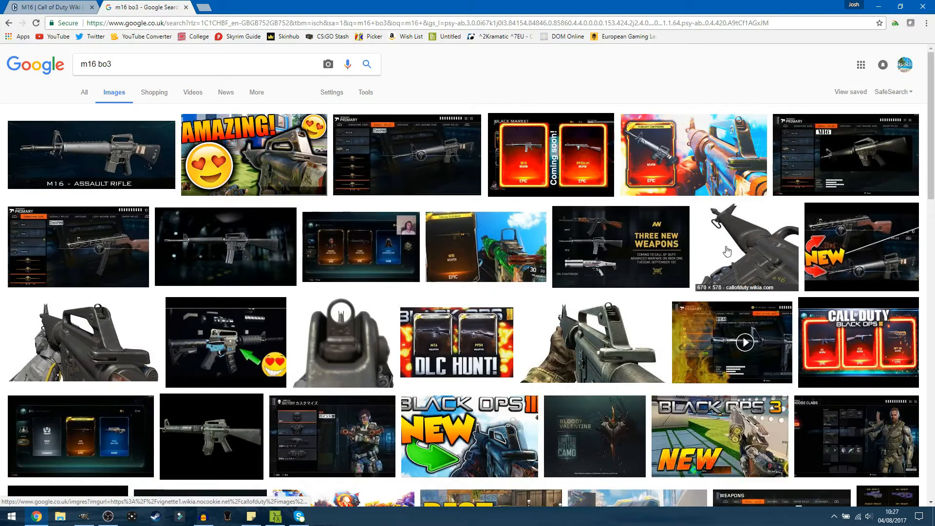
Filter the image results to transparent ones and preview the M16 Reload BO3 picture
{"action": "left_click", "coordinate": [372, 96]}
{"action": "left_click", "coordinate": [127, 111]}
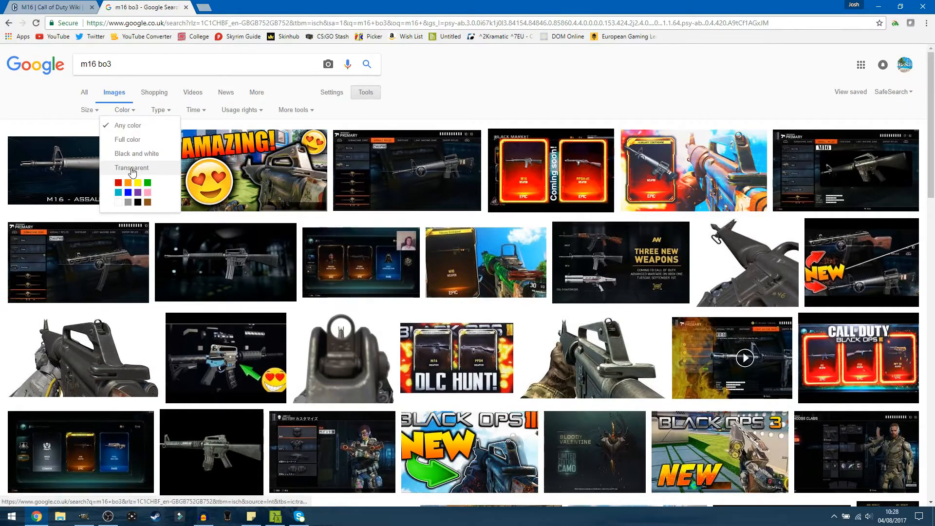
{"action": "left_click", "coordinate": [131, 167]}
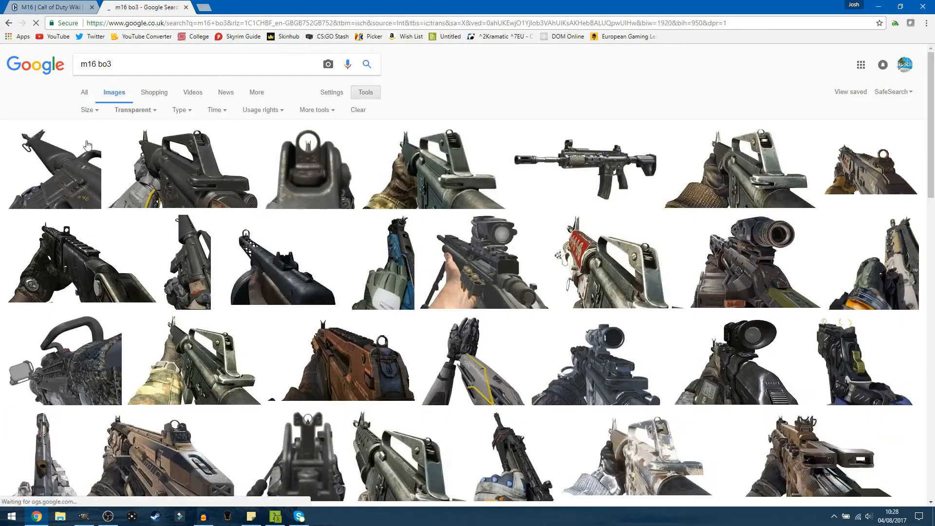
{"action": "left_click", "coordinate": [74, 179]}
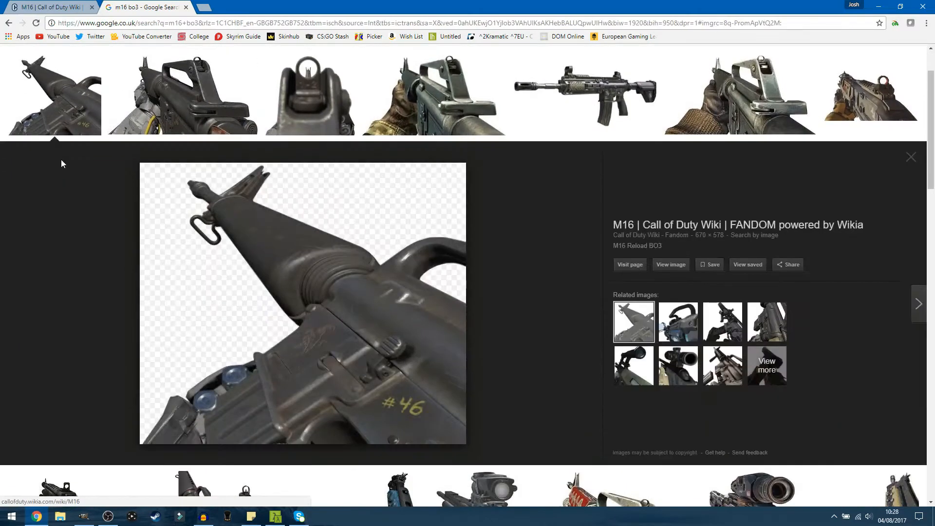
Return to the wiki's M16 article, open the file page of M16 Reload BO3.png and download it at full resolution
{"action": "left_click", "coordinate": [75, 6]}
{"action": "scroll", "coordinate": [331, 244], "scroll_direction": "up", "scroll_amount": 3}
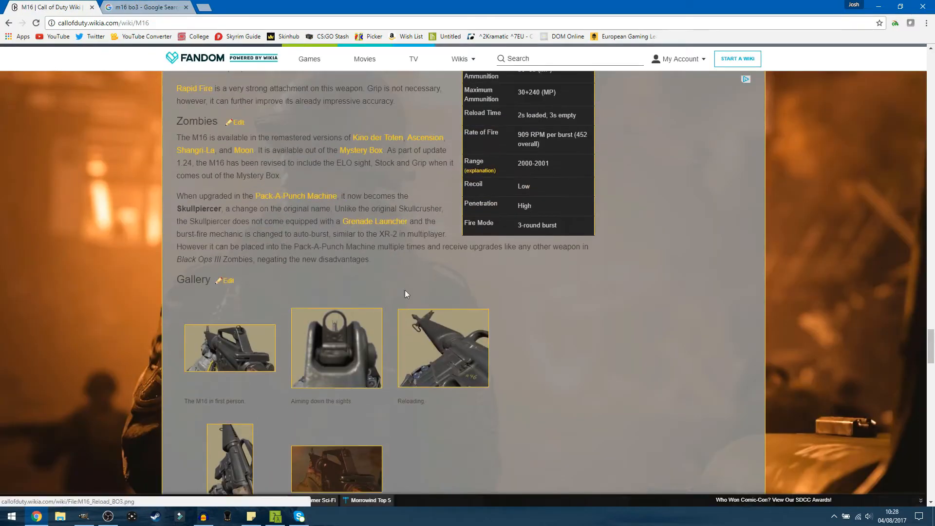
{"action": "scroll", "coordinate": [544, 266], "scroll_direction": "down", "scroll_amount": 2}
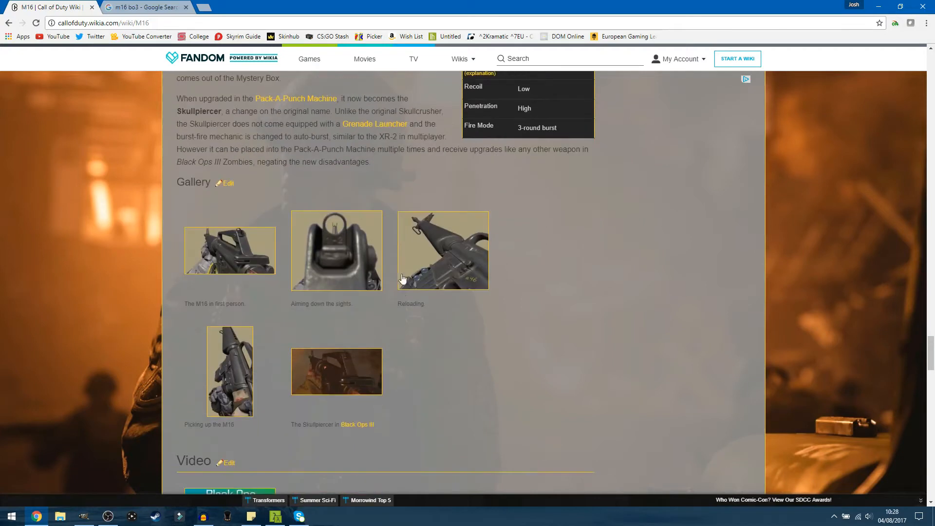
{"action": "left_click", "coordinate": [409, 277]}
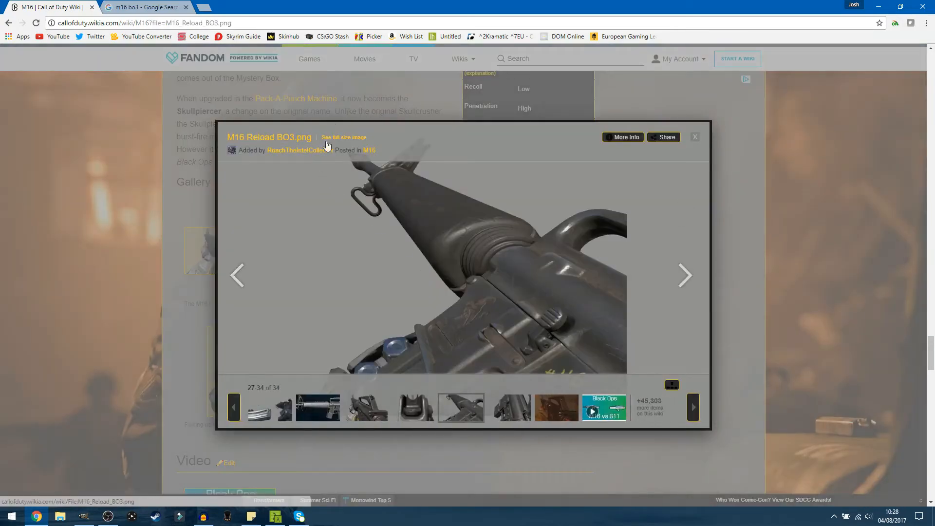
{"action": "left_click", "coordinate": [280, 141]}
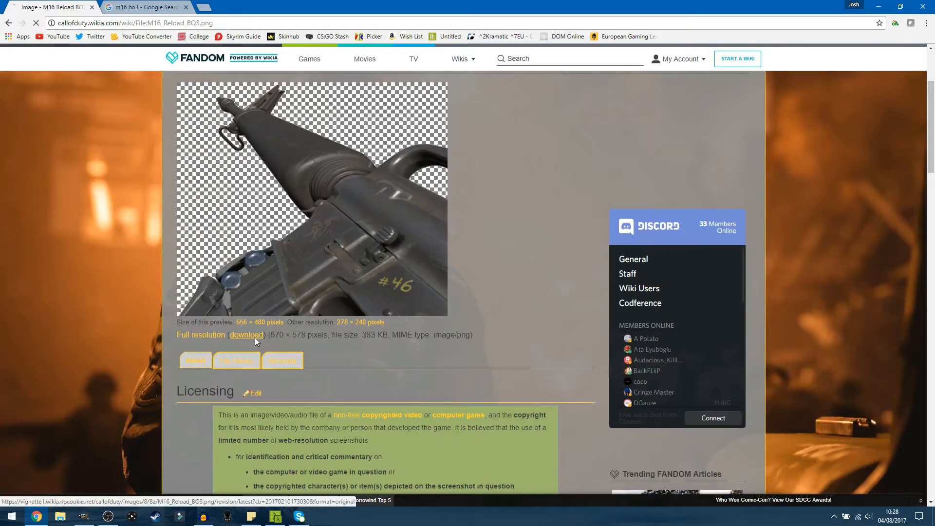
{"action": "left_click", "coordinate": [254, 338]}
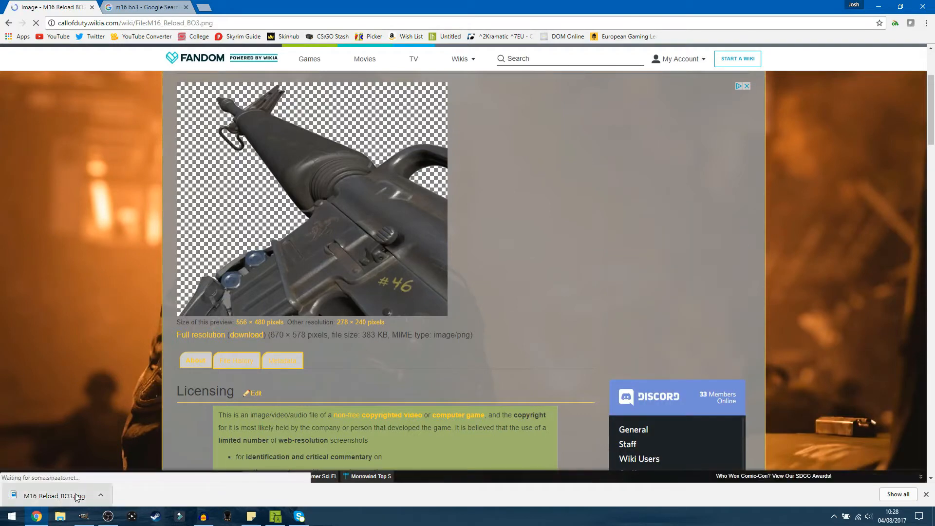
Switch to GIMP, try adding the downloaded M16_Reload_BO3.png straight into the Skyjacked image, and delete that layer
{"action": "left_click_drag", "start_coordinate": [49, 495], "coordinate": [446, 230]}
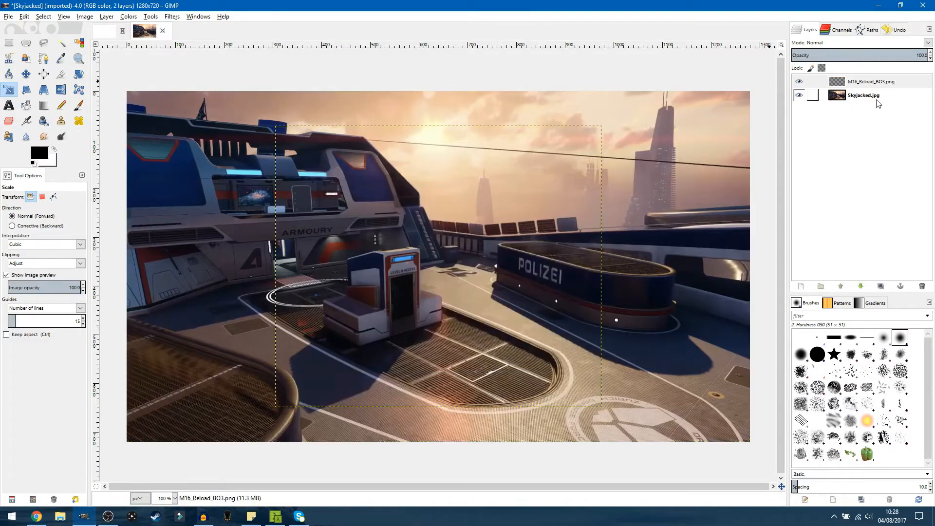
{"action": "right_click", "coordinate": [867, 88]}
{"action": "left_click", "coordinate": [828, 159]}
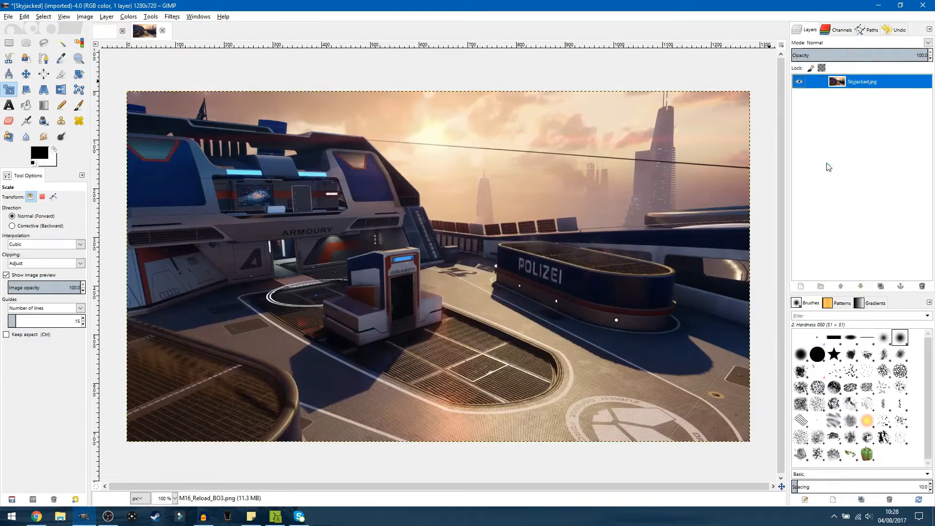
{"action": "key", "text": "ctrl+z"}
{"action": "right_click", "coordinate": [846, 91]}
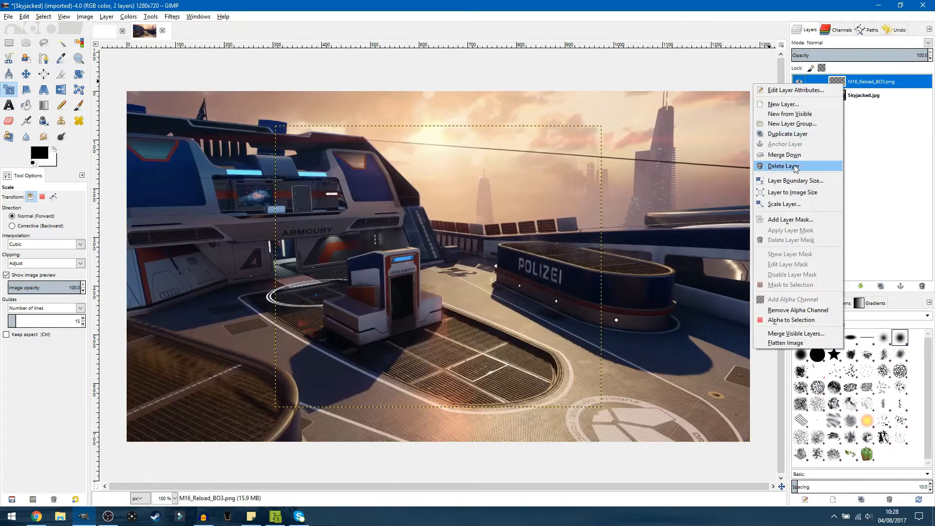
{"action": "left_click", "coordinate": [828, 161]}
Open M16_Reload_BO3.png from the Downloads folder as a new layer above Skyjacked.jpg
{"action": "left_click", "coordinate": [84, 17]}
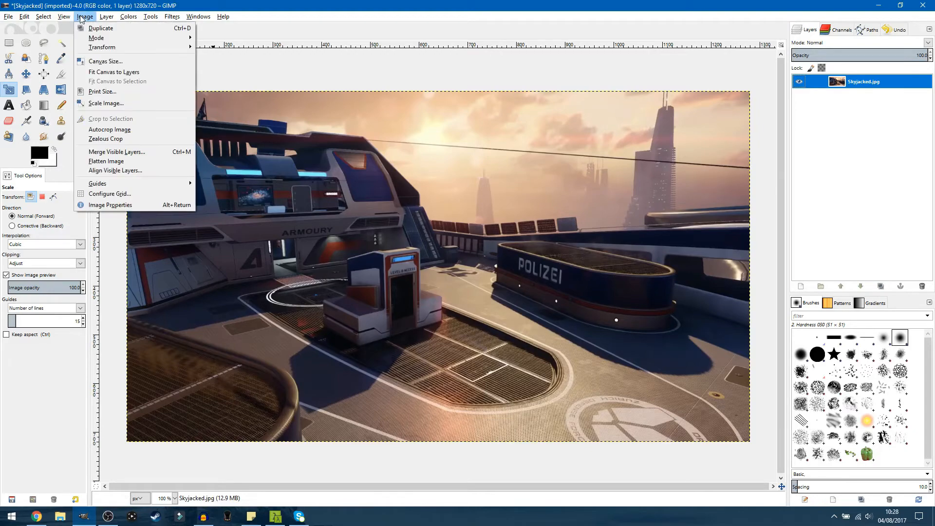
{"action": "left_click", "coordinate": [9, 17]}
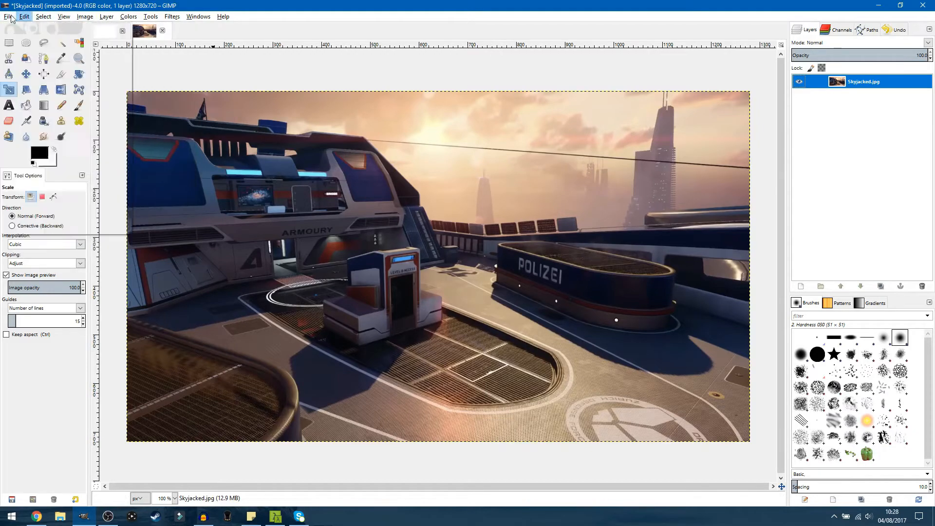
{"action": "left_click", "coordinate": [9, 17]}
{"action": "left_click", "coordinate": [30, 59]}
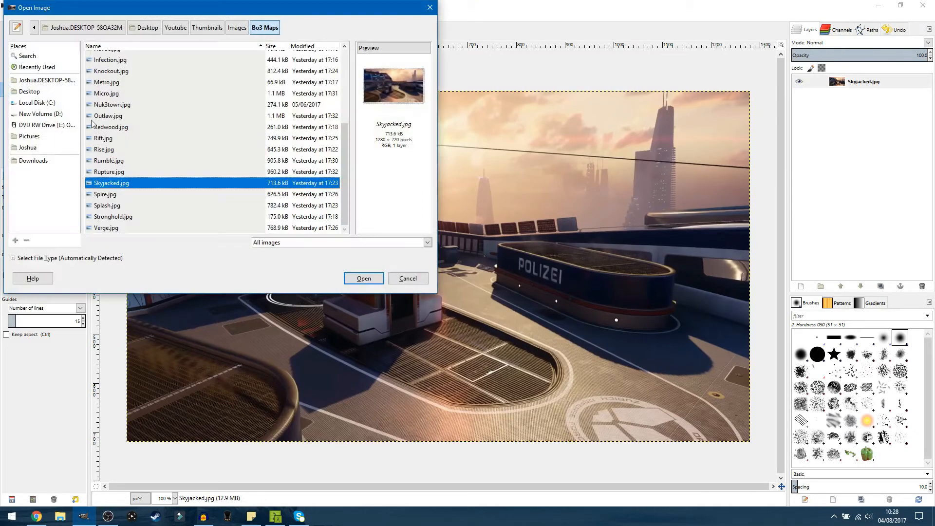
{"action": "left_click", "coordinate": [30, 92]}
{"action": "scroll", "coordinate": [165, 148], "scroll_direction": "down", "scroll_amount": 2}
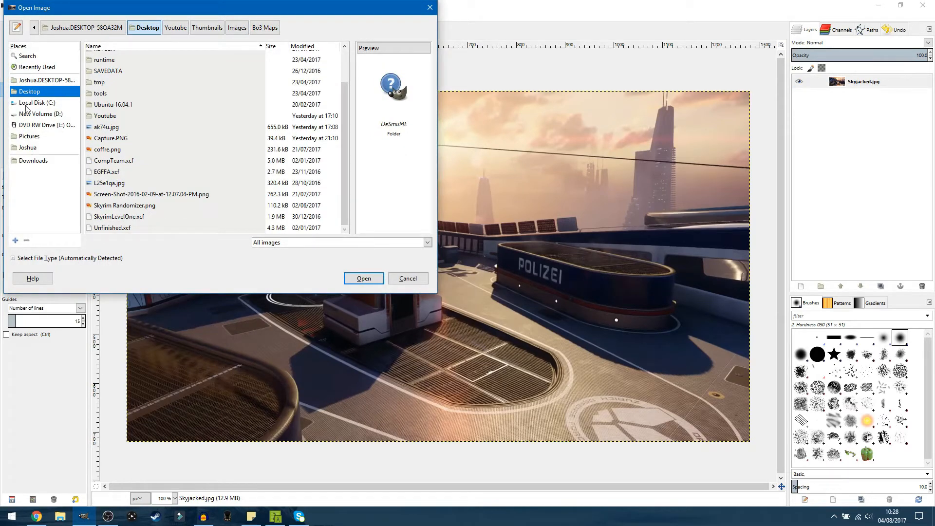
{"action": "left_click", "coordinate": [33, 161]}
{"action": "scroll", "coordinate": [151, 146], "scroll_direction": "down", "scroll_amount": 1}
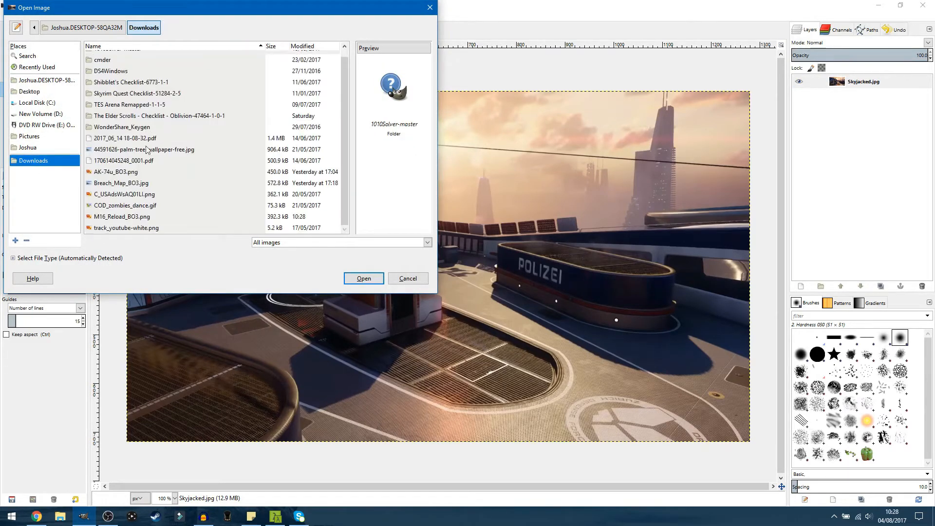
{"action": "double_click", "coordinate": [127, 219]}
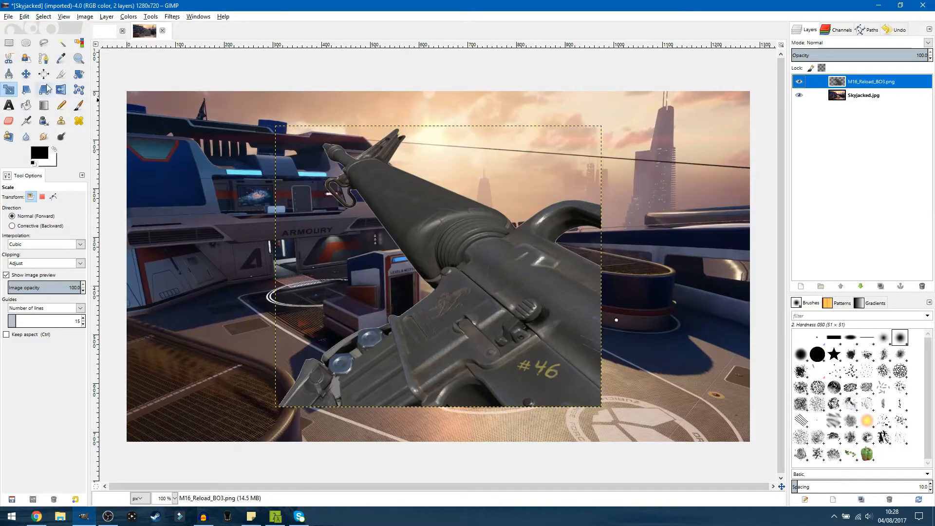
Move the M16_Reload_BO3.png layer into the lower-right corner of the Skyjacked background so the gun meets both edges
{"action": "left_click", "coordinate": [26, 74]}
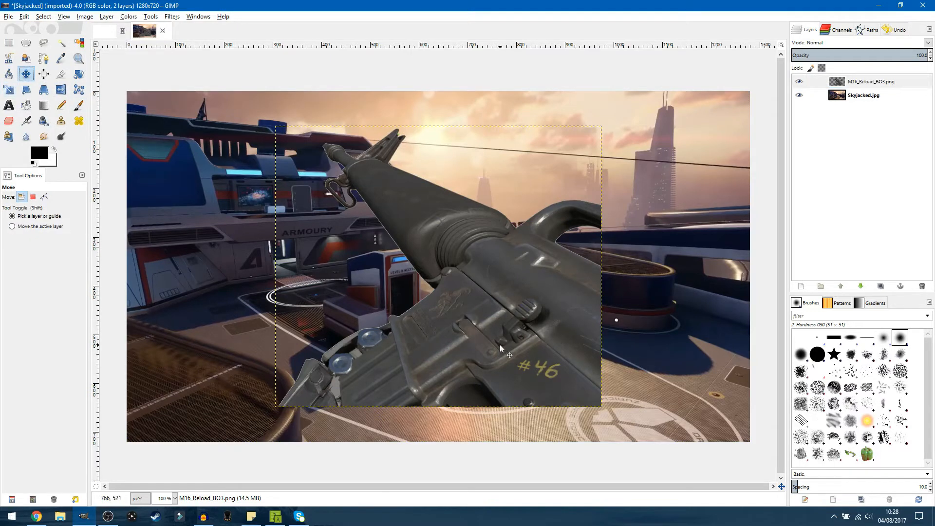
{"action": "left_click_drag", "start_coordinate": [486, 343], "coordinate": [635, 381]}
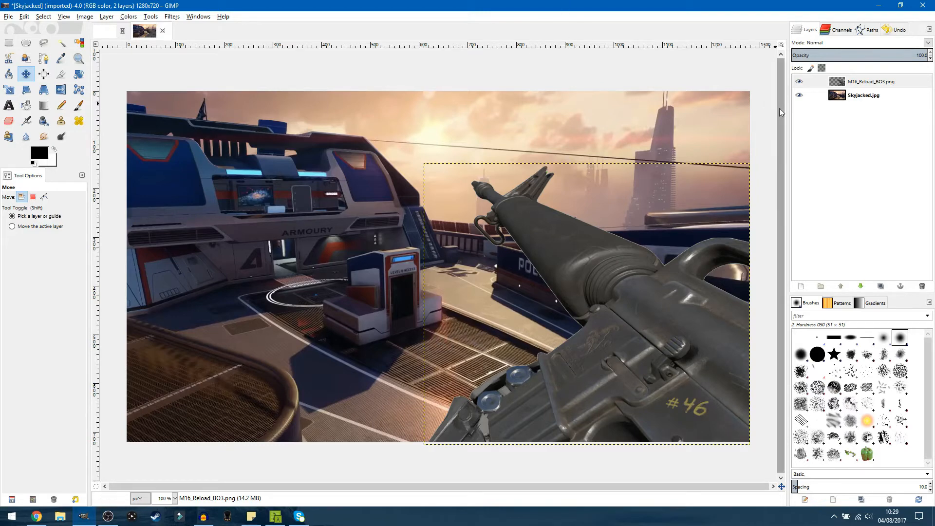
Select the M16 layer's opaque shape from its alpha and grow the selection by 5 px
{"action": "left_click", "coordinate": [837, 83]}
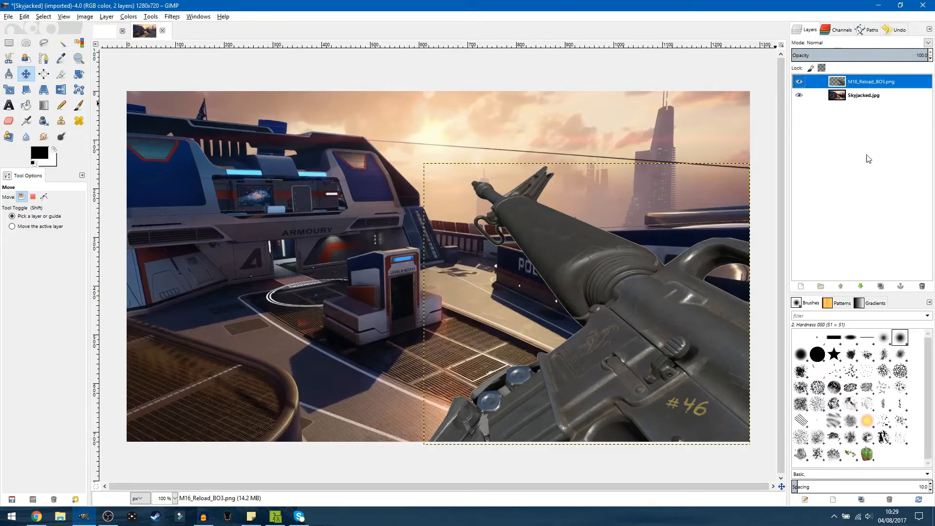
{"action": "right_click", "coordinate": [865, 83]}
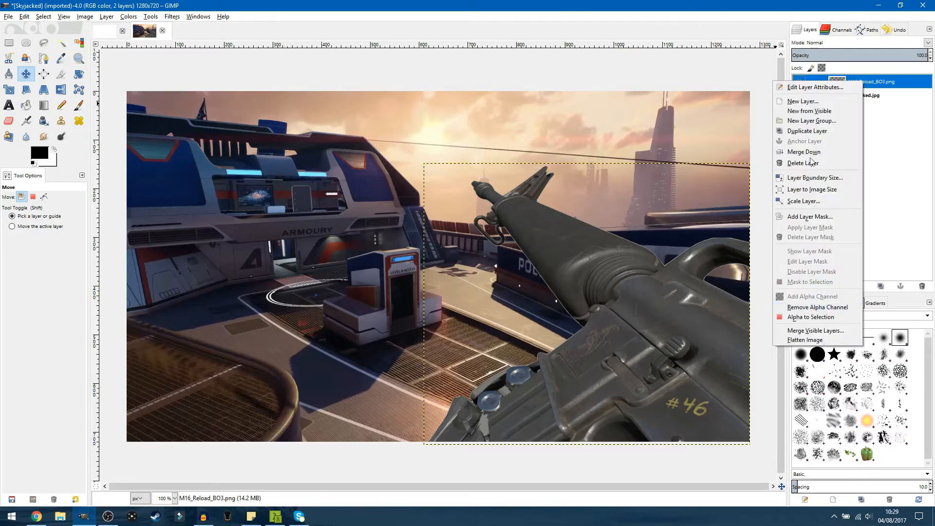
{"action": "left_click", "coordinate": [811, 317]}
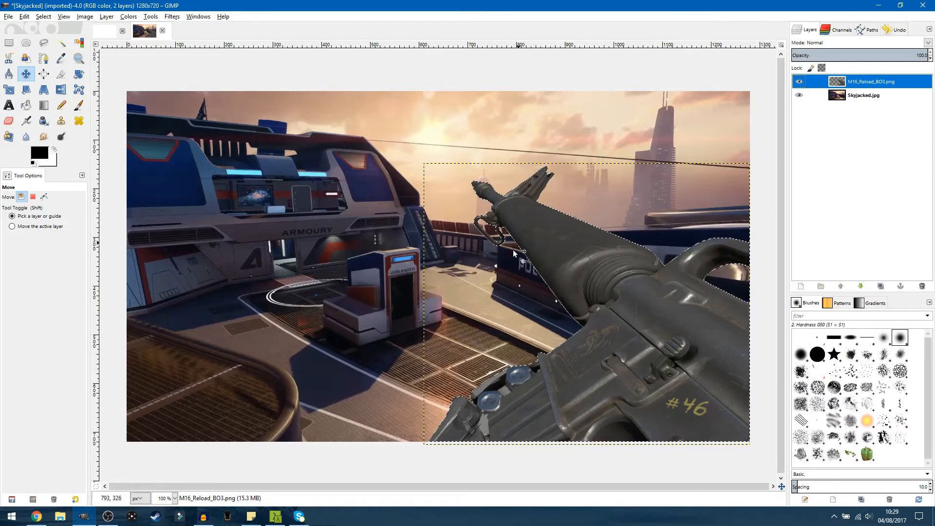
{"action": "left_click", "coordinate": [44, 18]}
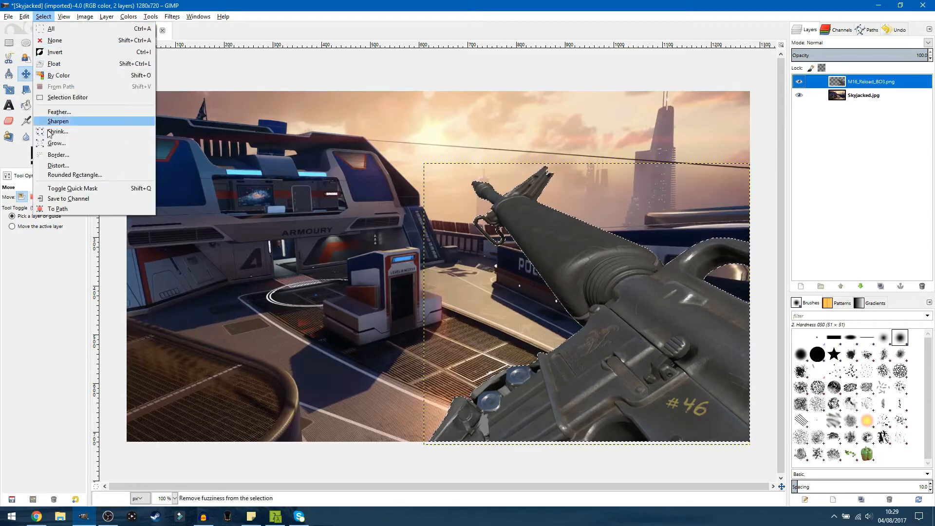
{"action": "left_click", "coordinate": [56, 143]}
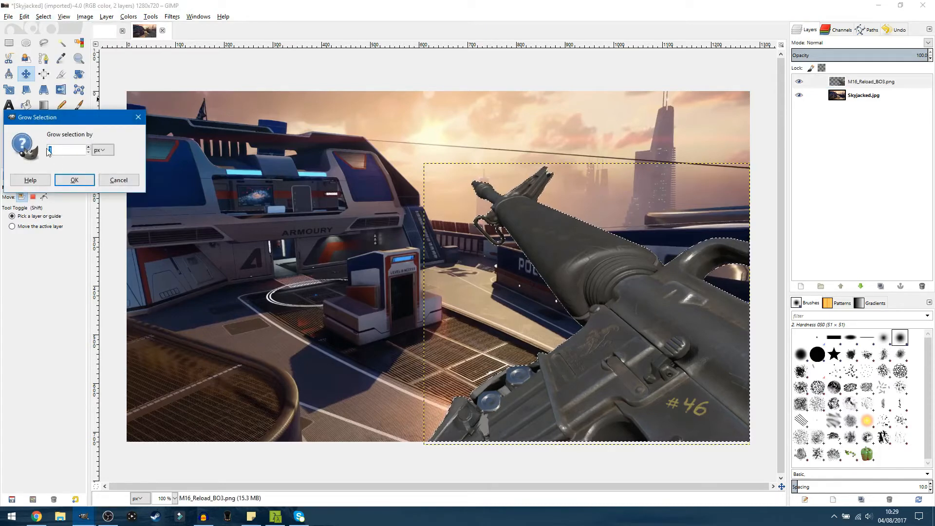
{"action": "type", "text": "5"}
{"action": "left_click", "coordinate": [74, 180]}
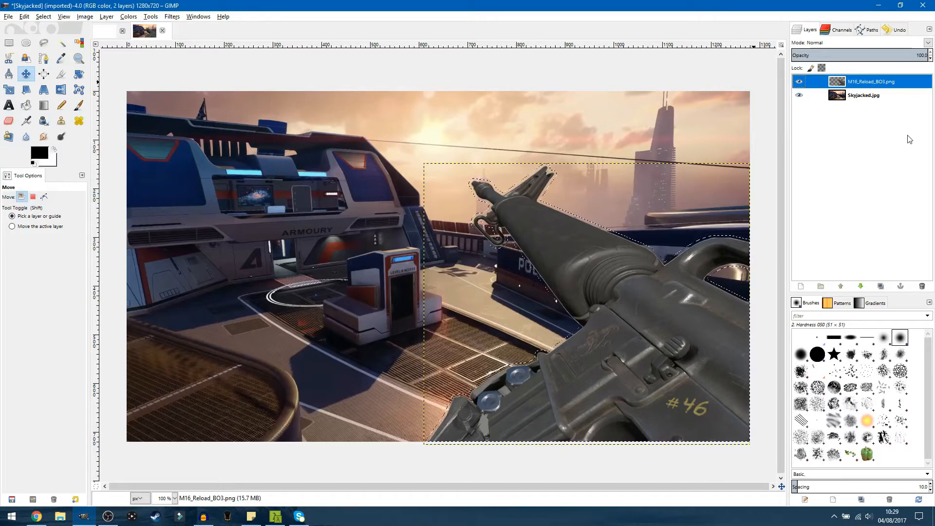
Add a transparent 1280 × 720 layer and place it between M16_Reload_BO3.png and Skyjacked.jpg
{"action": "left_click", "coordinate": [801, 286]}
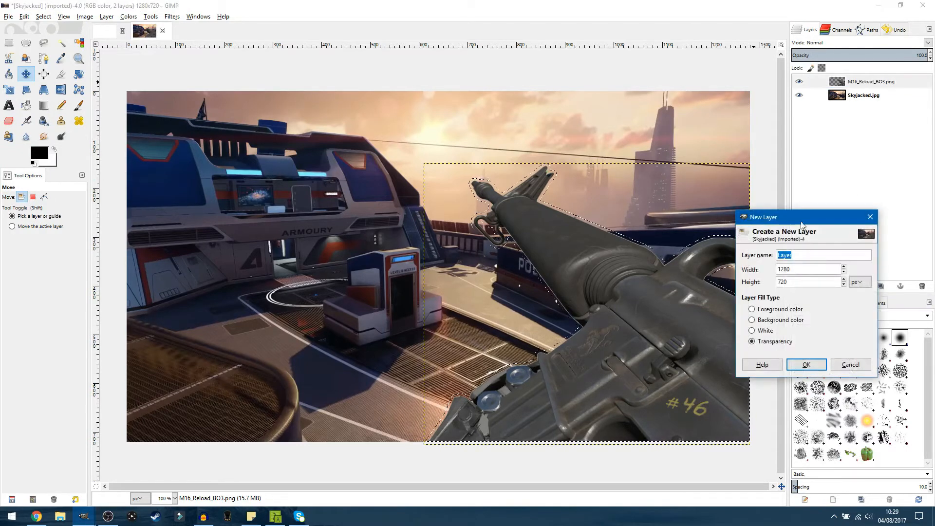
{"action": "left_click", "coordinate": [807, 364]}
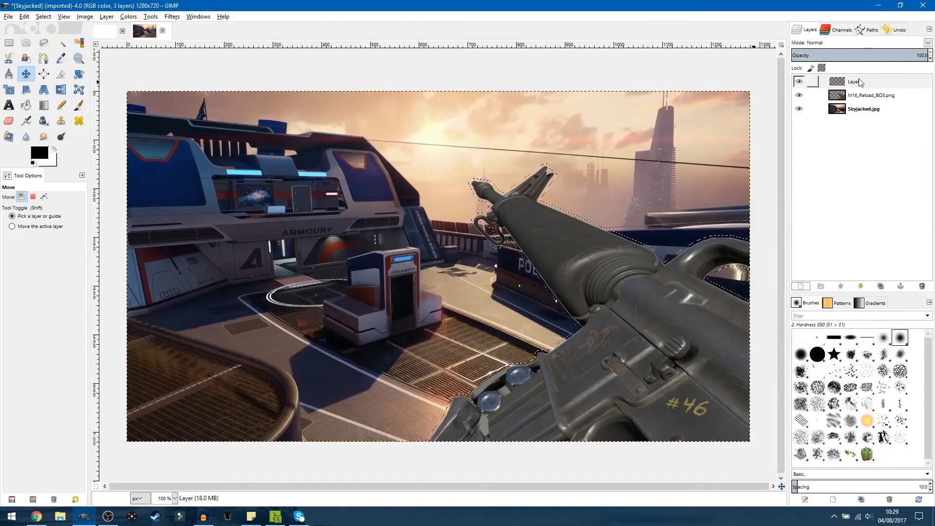
{"action": "left_click_drag", "start_coordinate": [859, 81], "coordinate": [864, 102]}
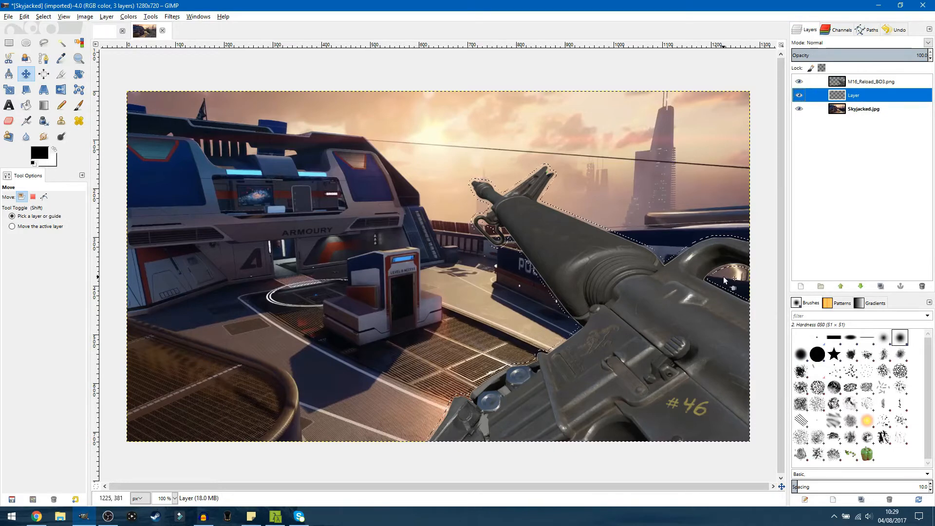
Try filling the grown selection with the white background colour on the M16 layer, and undo the fill
{"action": "left_click", "coordinate": [857, 82]}
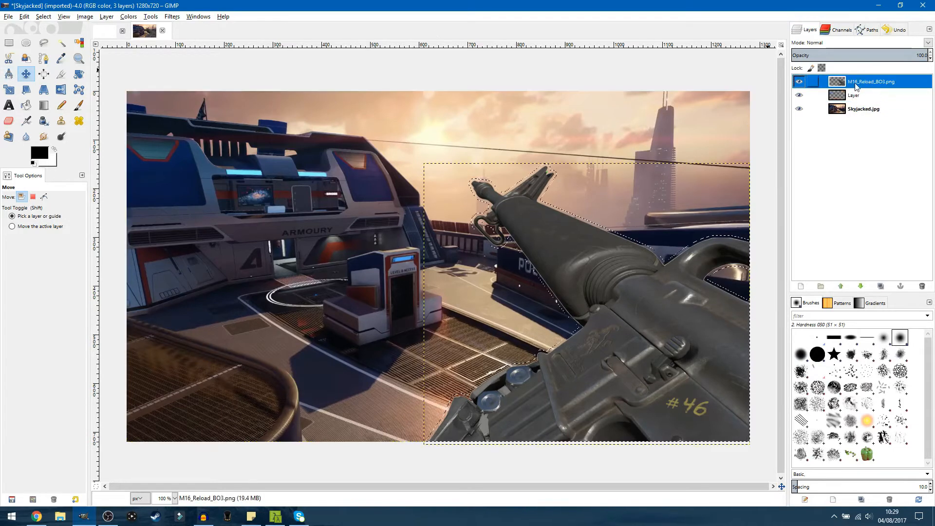
{"action": "left_click", "coordinate": [43, 16]}
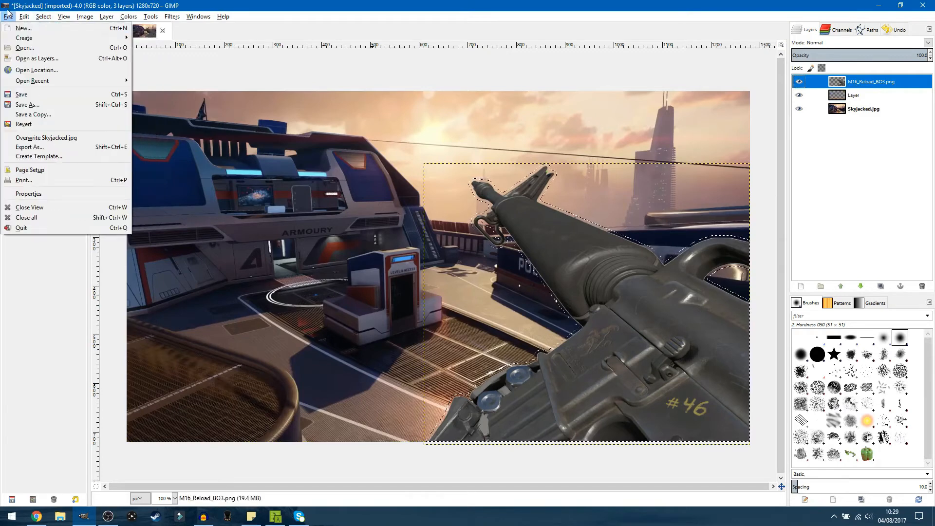
{"action": "mouse_move", "coordinate": [24, 16]}
{"action": "left_click", "coordinate": [47, 168]}
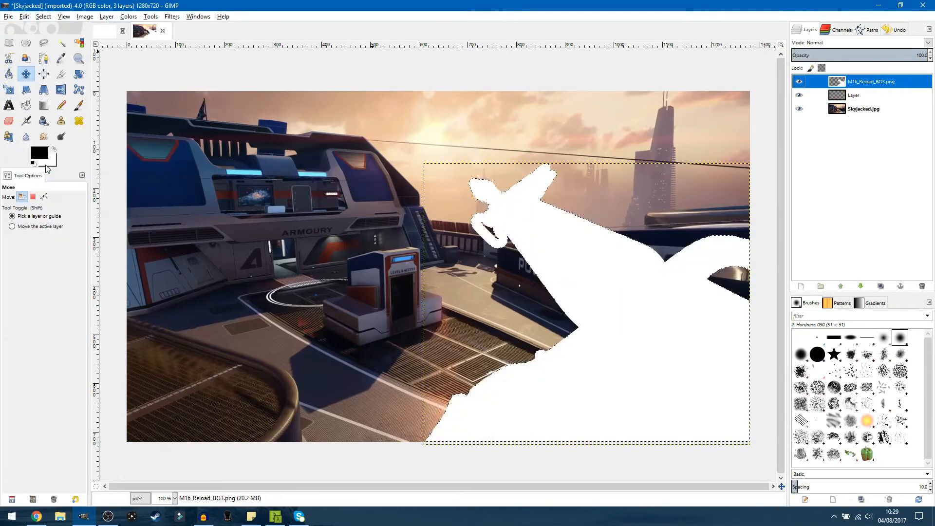
{"action": "key", "text": "ctrl+z"}
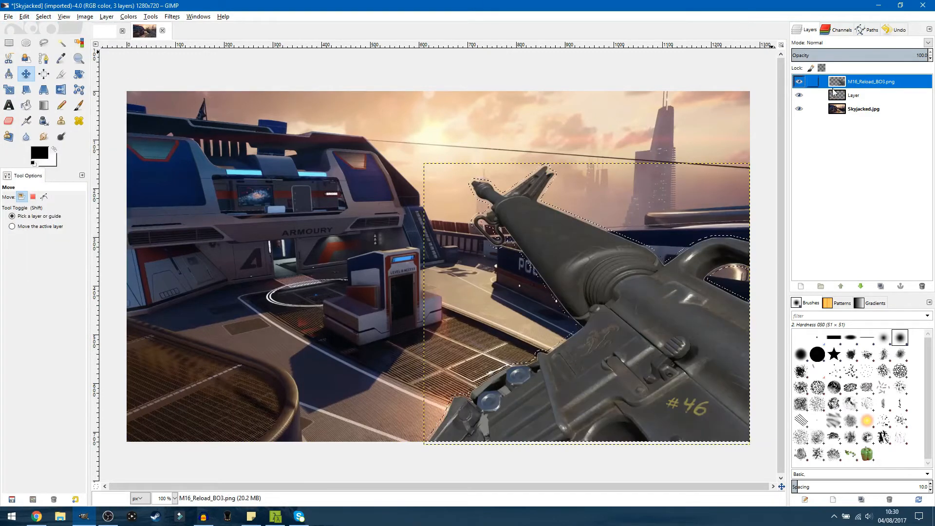
Fill the grown selection with the white background colour on the new layer beneath the gun, and clear the selection
{"action": "left_click", "coordinate": [814, 95]}
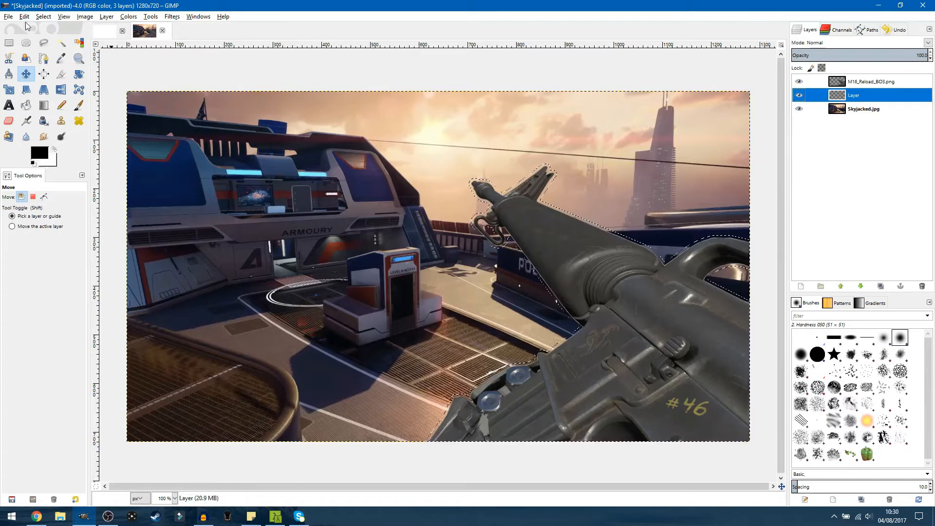
{"action": "left_click", "coordinate": [51, 166]}
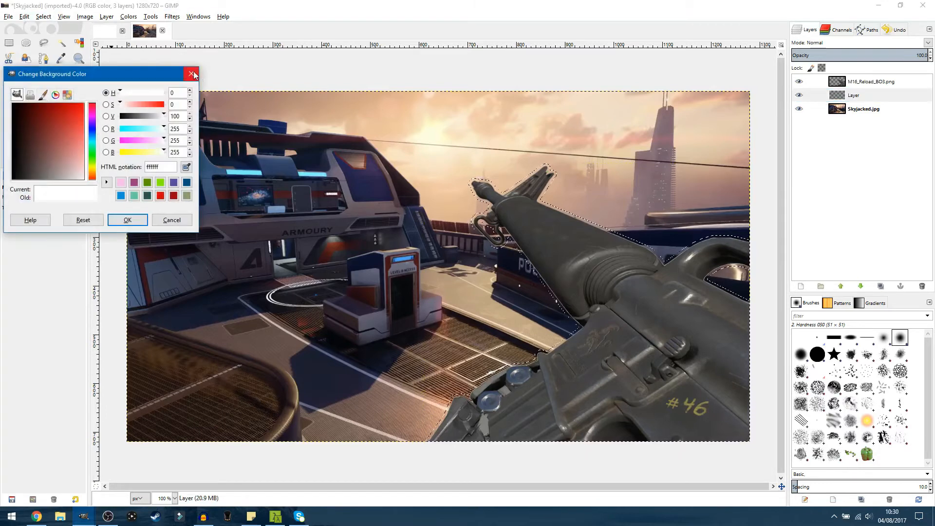
{"action": "key", "text": "Escape"}
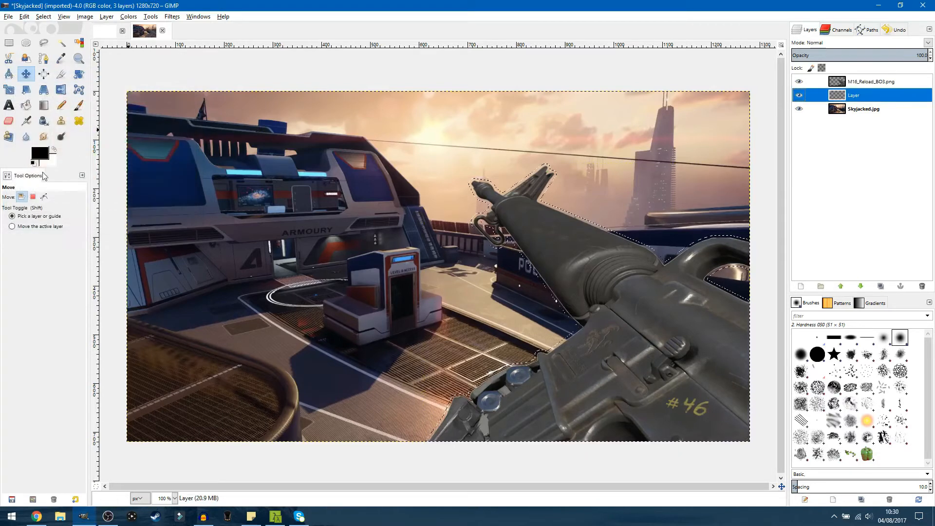
{"action": "left_click", "coordinate": [24, 17]}
{"action": "left_click", "coordinate": [61, 169]}
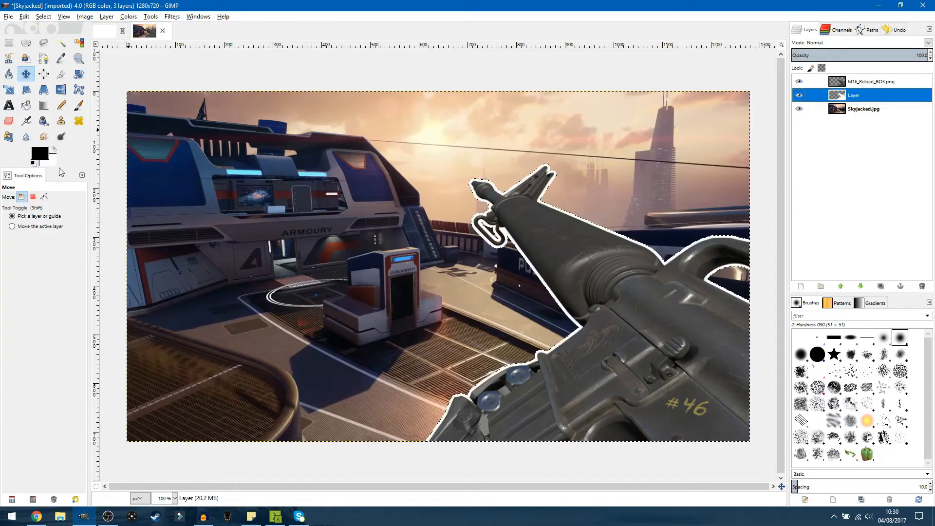
{"action": "left_click", "coordinate": [44, 16]}
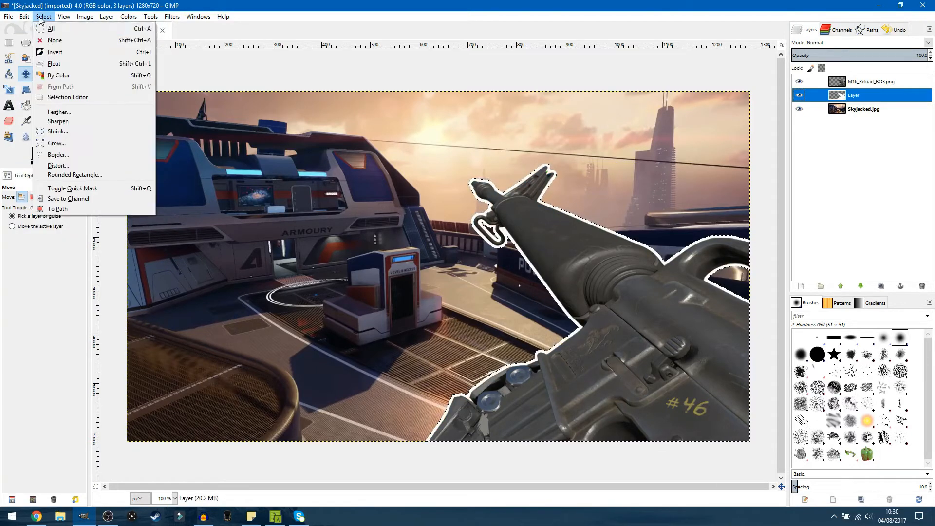
{"action": "left_click", "coordinate": [50, 40]}
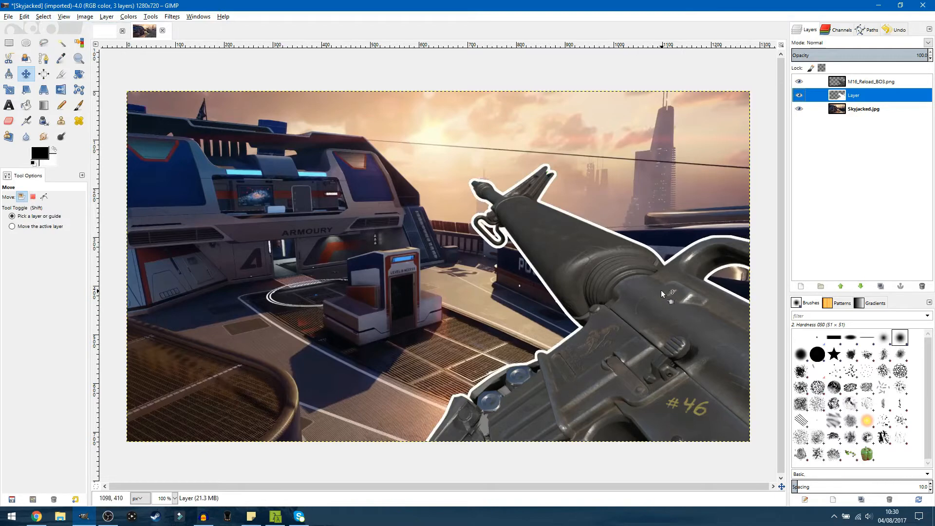
Merge the M16_Reload_BO3.png layer down onto the white outline layer
{"action": "right_click", "coordinate": [860, 87]}
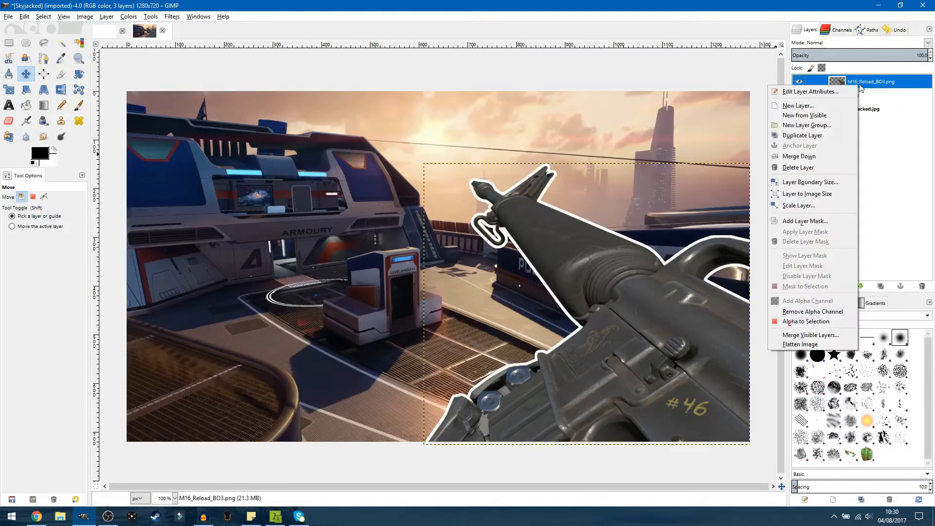
{"action": "left_click", "coordinate": [878, 91]}
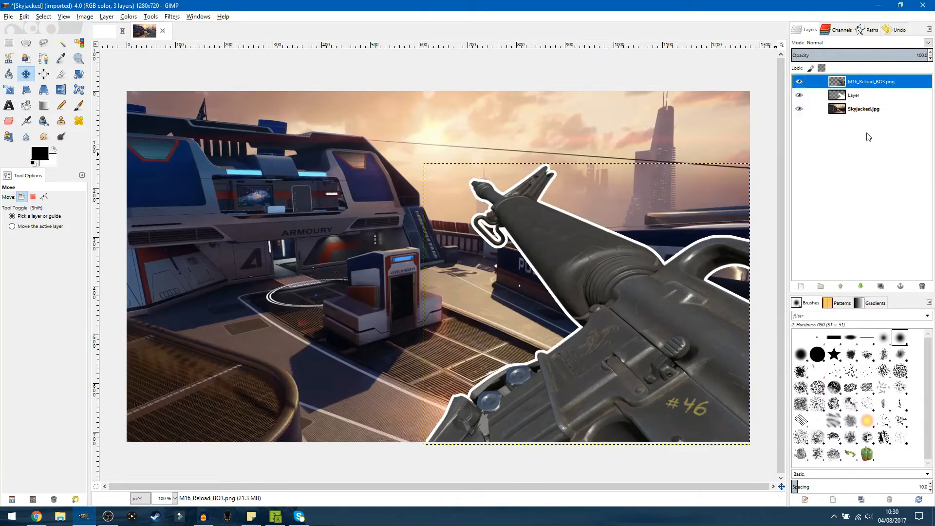
{"action": "right_click", "coordinate": [864, 86]}
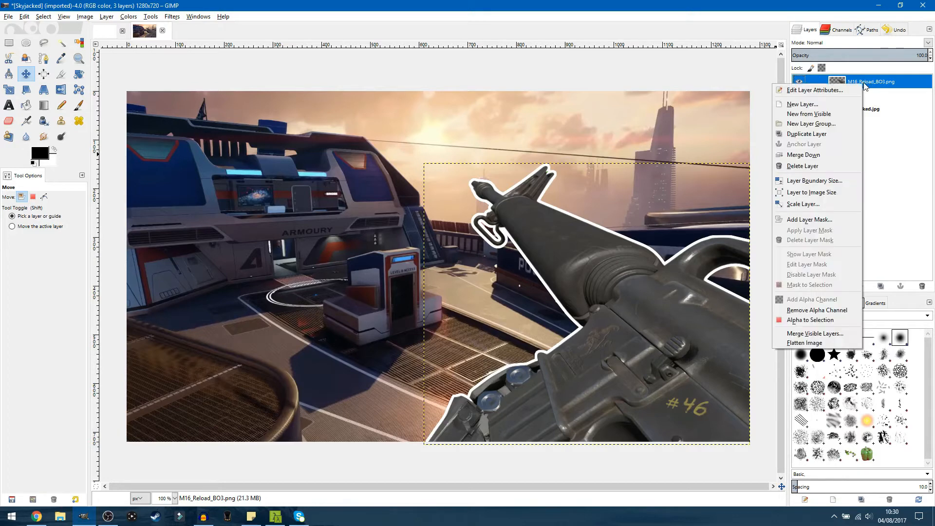
{"action": "left_click", "coordinate": [823, 156]}
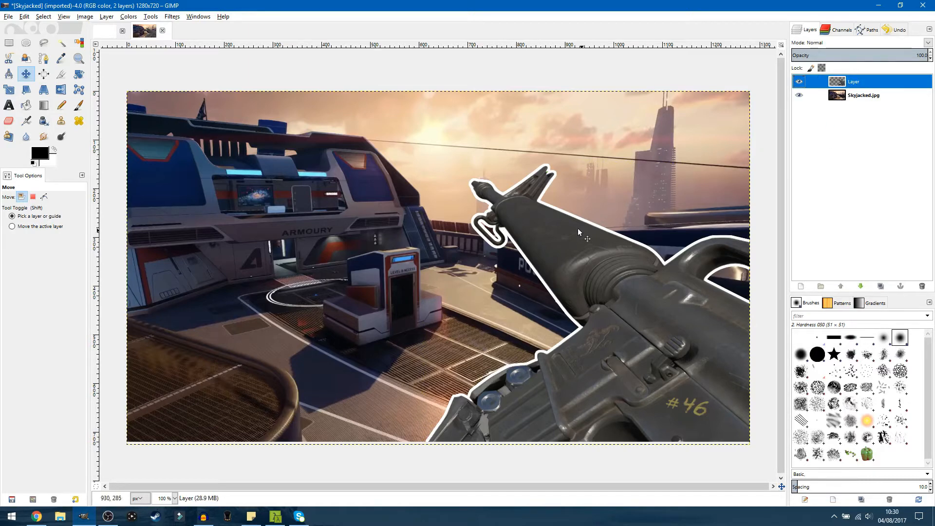
{"action": "left_click", "coordinate": [685, 369]}
{"action": "left_click_drag", "start_coordinate": [685, 367], "coordinate": [655, 379]}
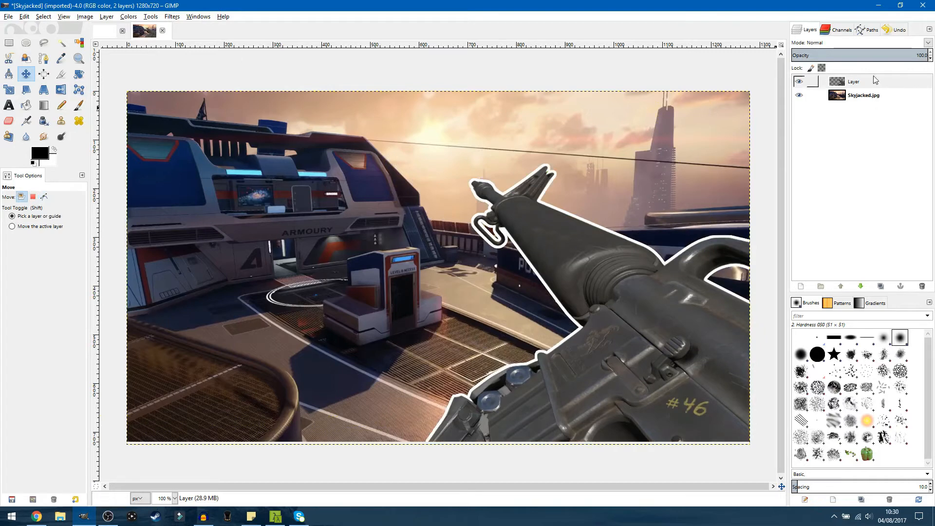
Apply a black Drop Shadow to the merged gun layer with offsets of 4, blur radius 15, opacity 100 and resizing allowed
{"action": "left_click", "coordinate": [844, 87]}
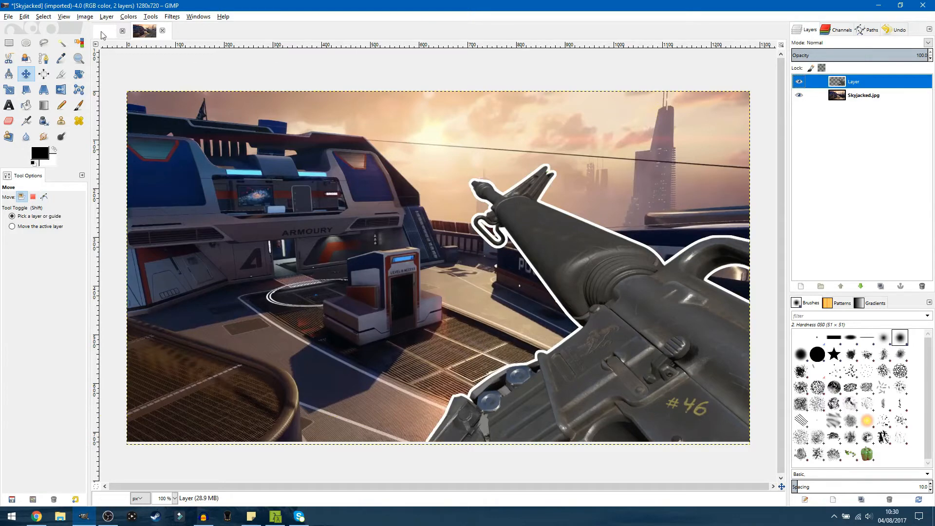
{"action": "left_click", "coordinate": [173, 17]}
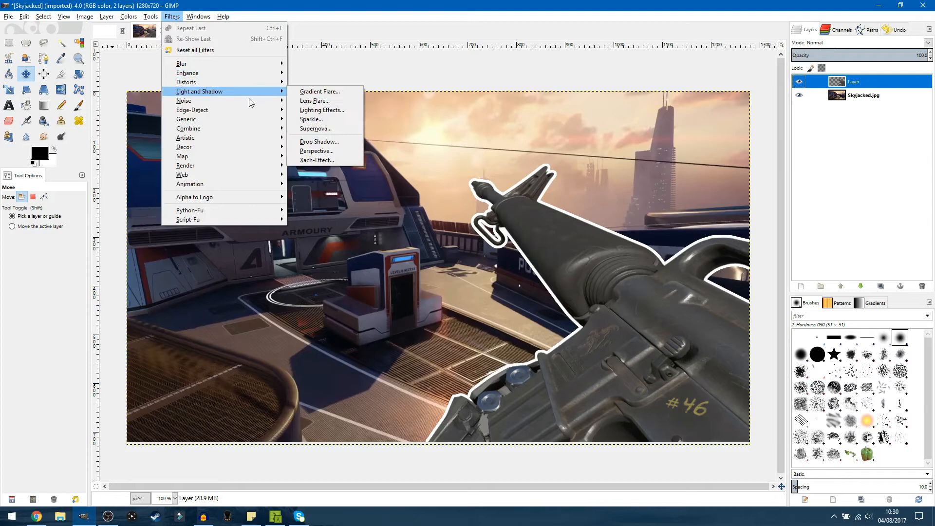
{"action": "left_click", "coordinate": [319, 141]}
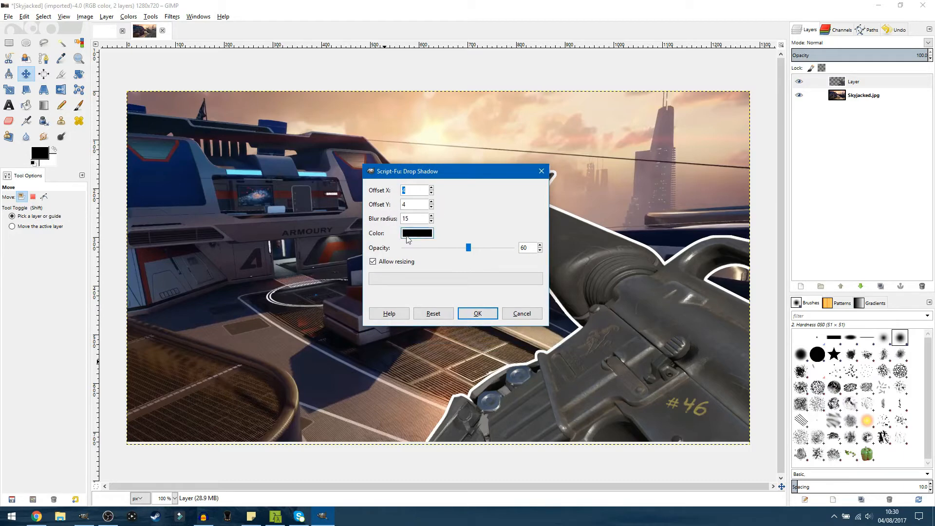
{"action": "left_click_drag", "start_coordinate": [469, 249], "coordinate": [529, 250]}
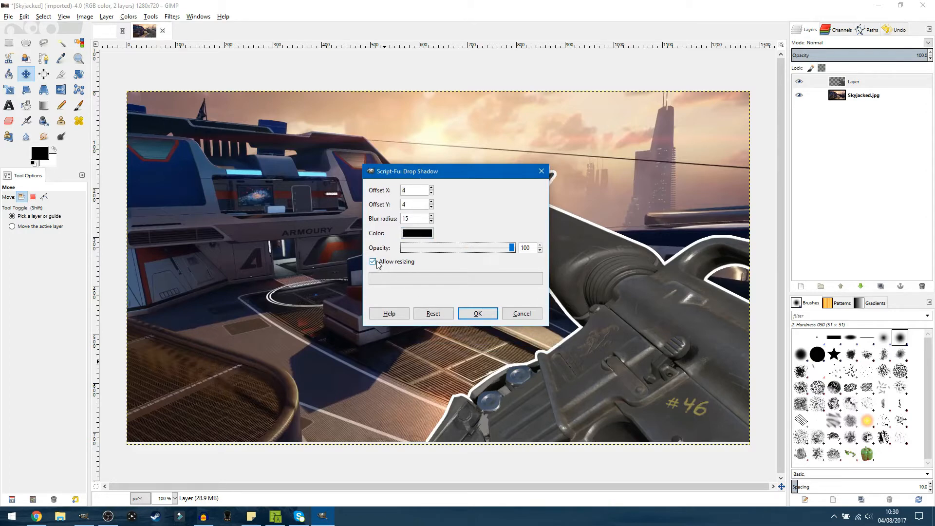
{"action": "left_click", "coordinate": [478, 315]}
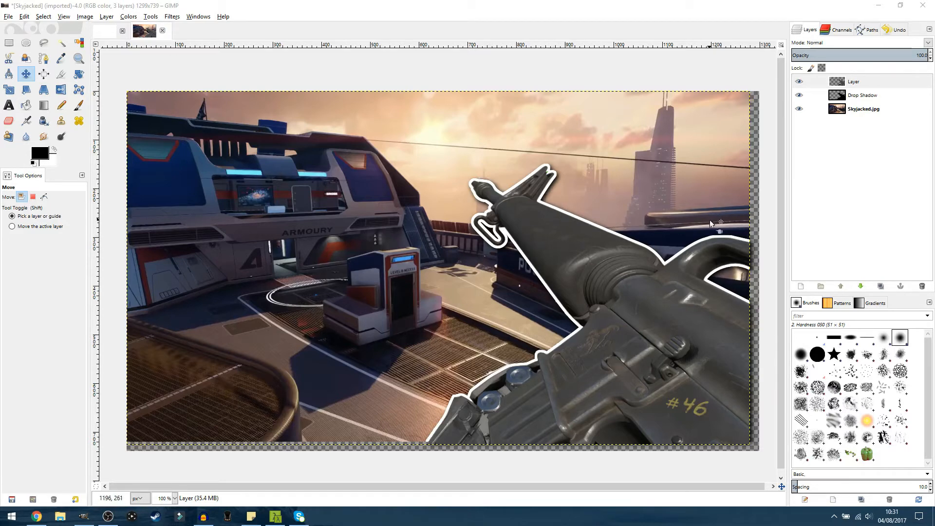
Delete the Drop Shadow layer beneath the outlined gun
{"action": "left_click", "coordinate": [857, 85]}
{"action": "right_click", "coordinate": [857, 88]}
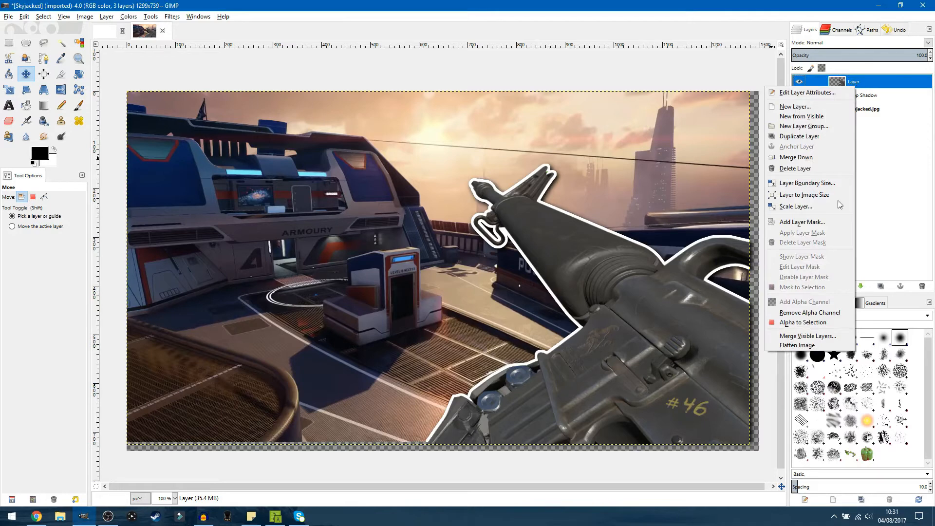
{"action": "left_click", "coordinate": [855, 97]}
{"action": "right_click", "coordinate": [856, 100]}
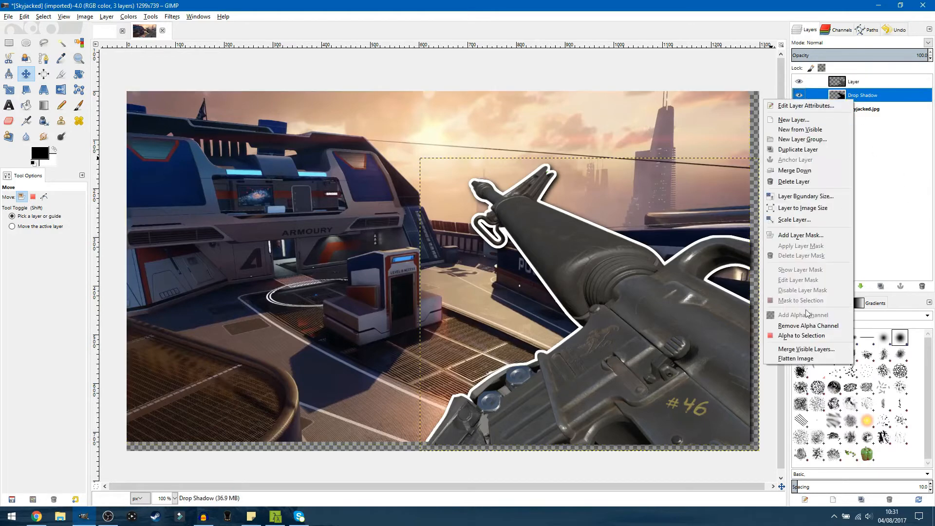
{"action": "left_click", "coordinate": [794, 181]}
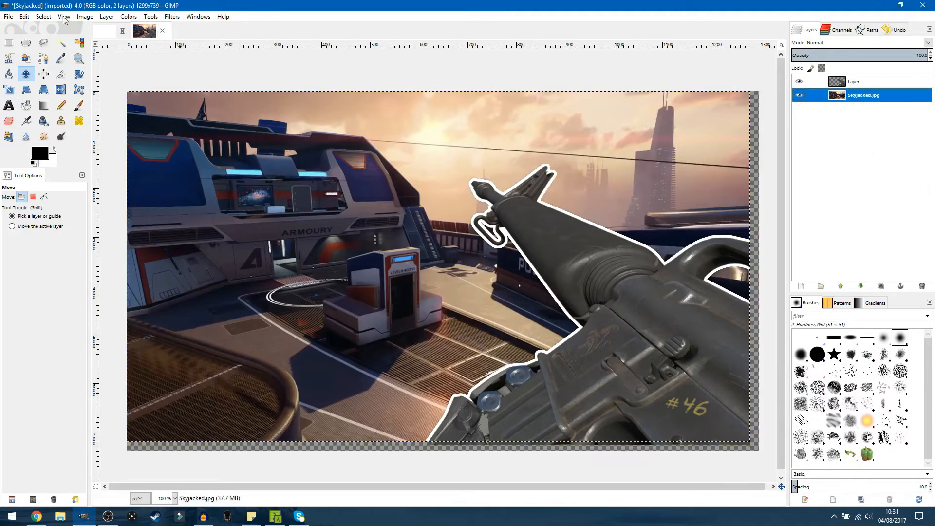
Fit the image canvas to its remaining layers to trim the transparent margin
{"action": "left_click", "coordinate": [84, 16]}
{"action": "left_click", "coordinate": [117, 71]}
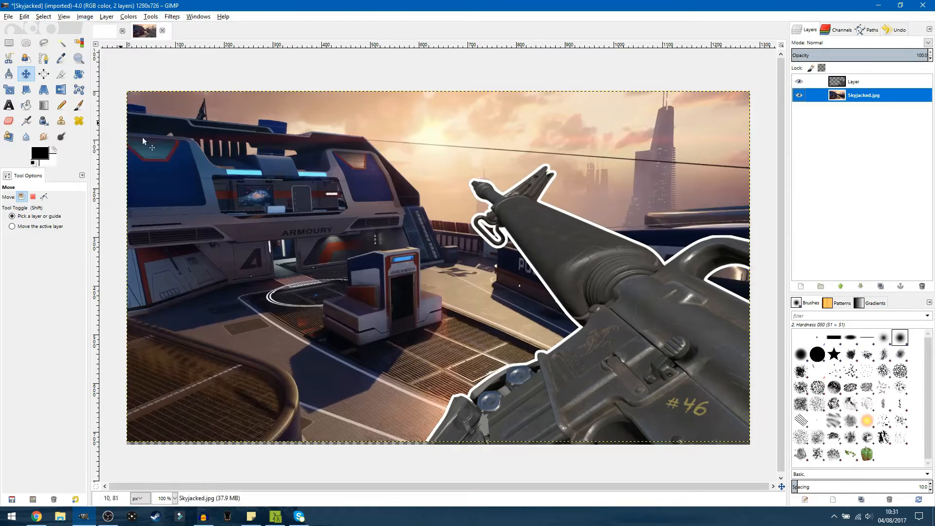
Apply a black Drop Shadow to the outlined gun layer with offsets of 4, blur radius 15, opacity 100 and resizing not allowed
{"action": "left_click", "coordinate": [836, 83]}
{"action": "left_click", "coordinate": [175, 16]}
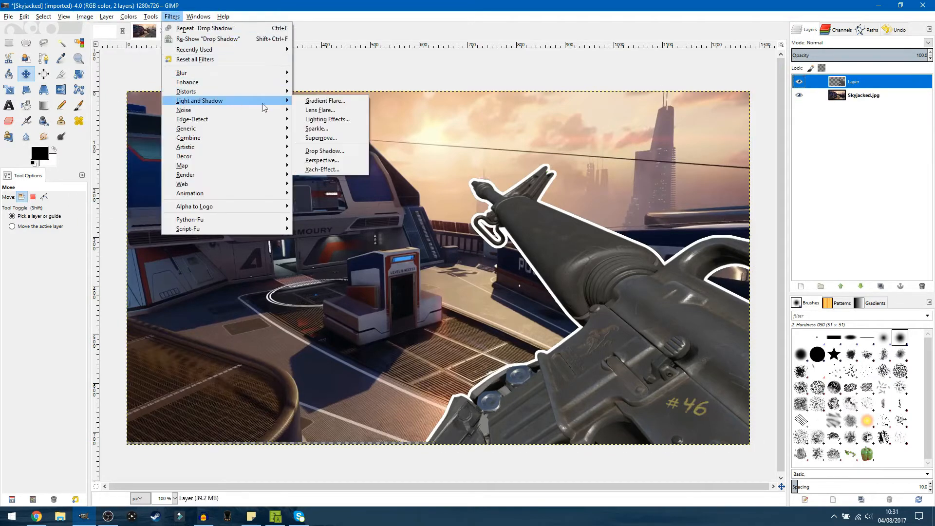
{"action": "left_click", "coordinate": [323, 151]}
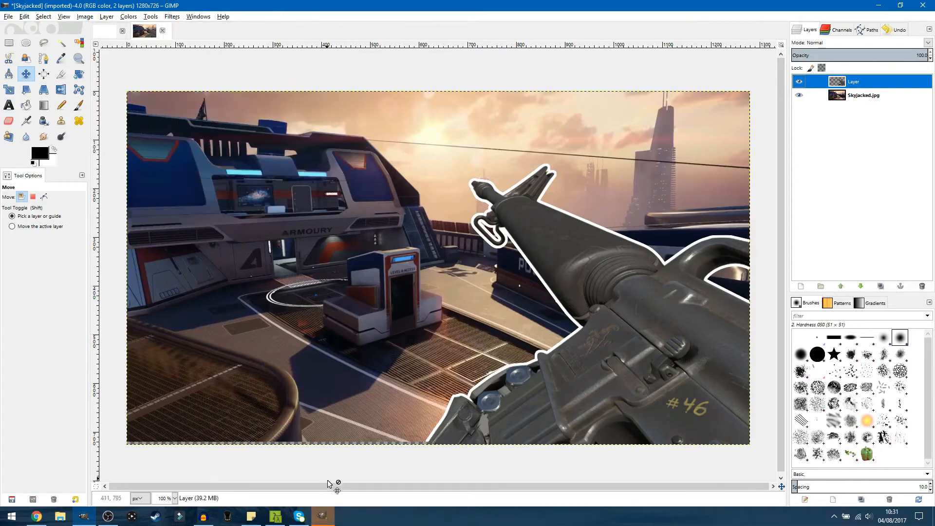
{"action": "left_click", "coordinate": [408, 288]}
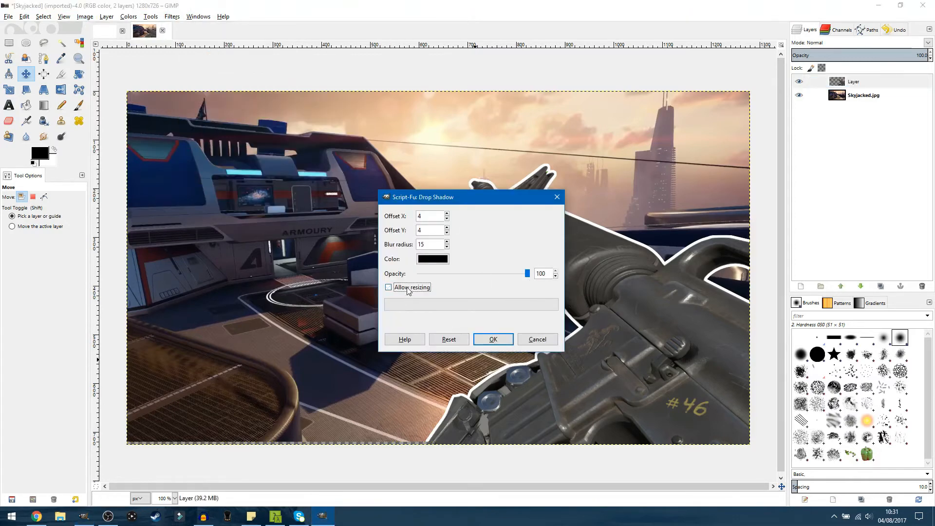
{"action": "left_click", "coordinate": [501, 336]}
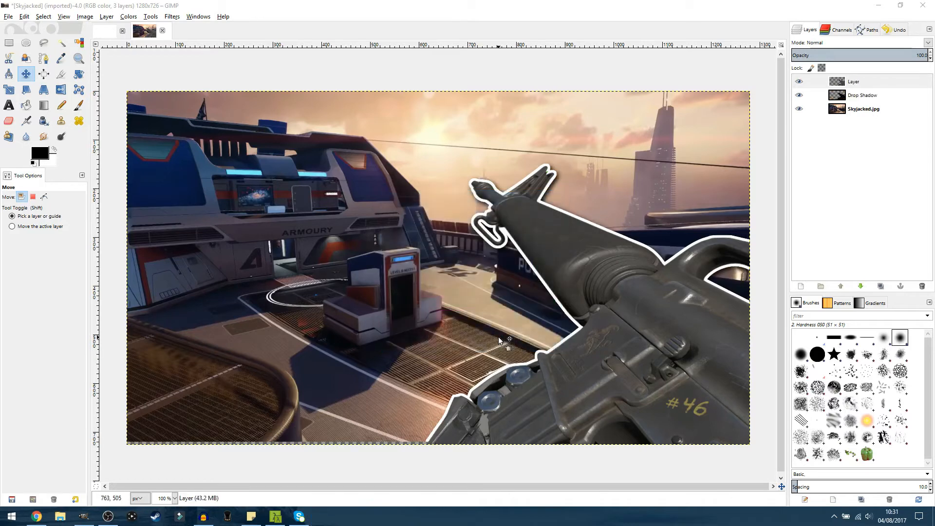
Reposition the Skyjacked.jpg background layer so it lines up with the canvas's top and side edges
{"action": "left_click", "coordinate": [863, 108]}
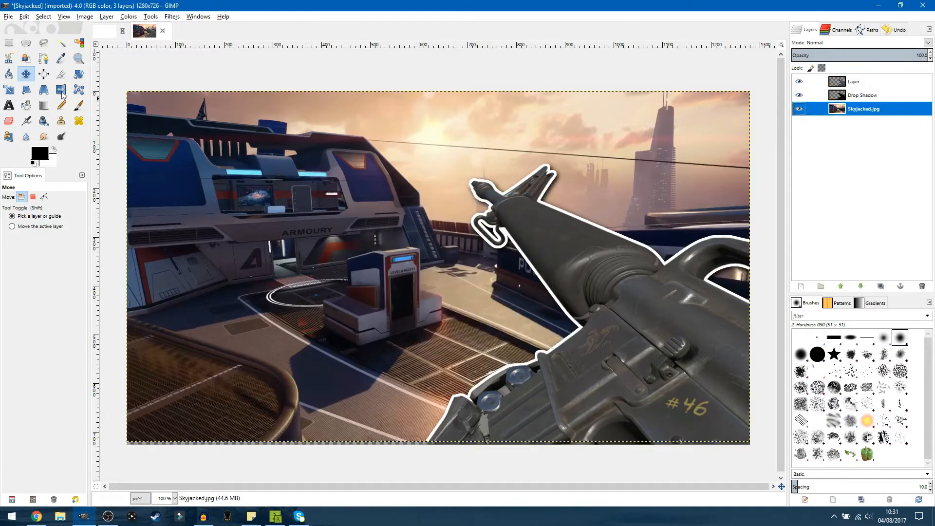
{"action": "left_click_drag", "start_coordinate": [313, 144], "coordinate": [310, 136]}
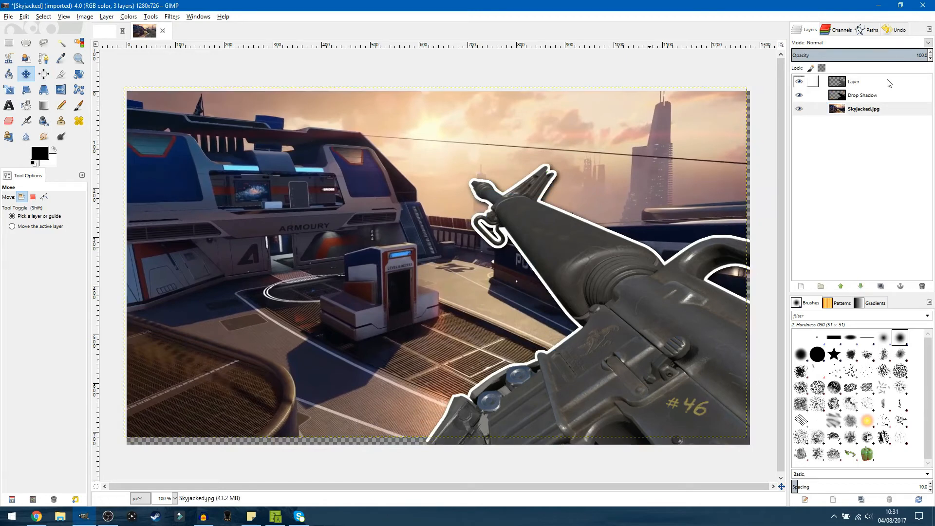
{"action": "right_click", "coordinate": [856, 113]}
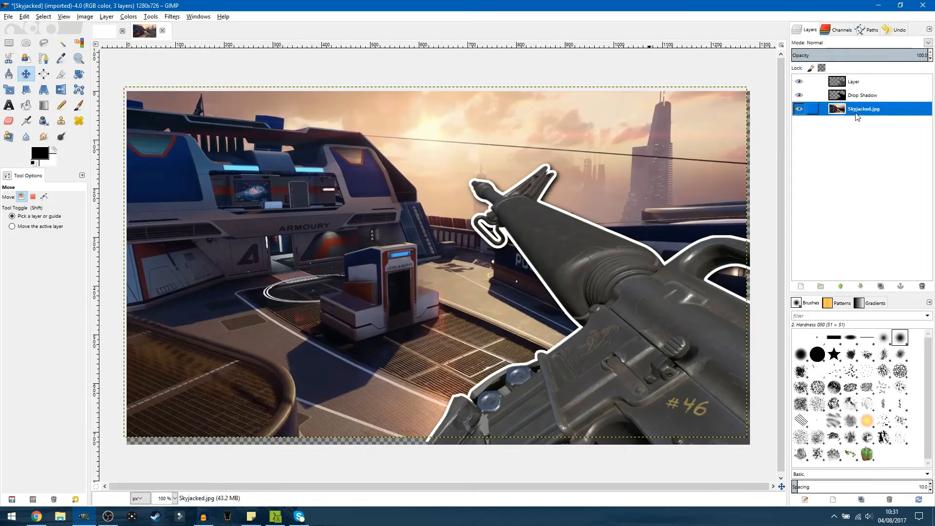
{"action": "left_click", "coordinate": [28, 81]}
{"action": "left_click_drag", "start_coordinate": [291, 179], "coordinate": [294, 183]}
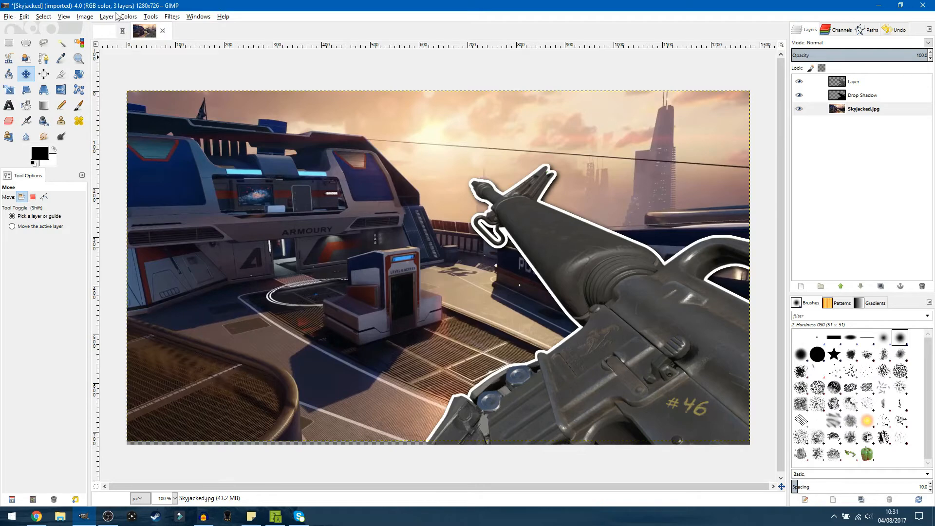
Set the image canvas size to 1280 × 720 px without resizing any layers
{"action": "left_click", "coordinate": [85, 17]}
{"action": "left_click", "coordinate": [109, 72]}
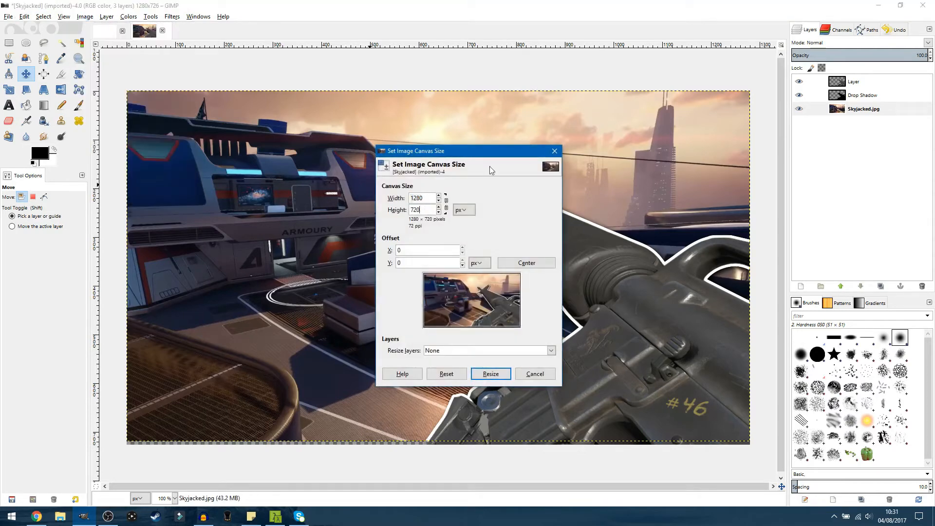
{"action": "left_click", "coordinate": [490, 373]}
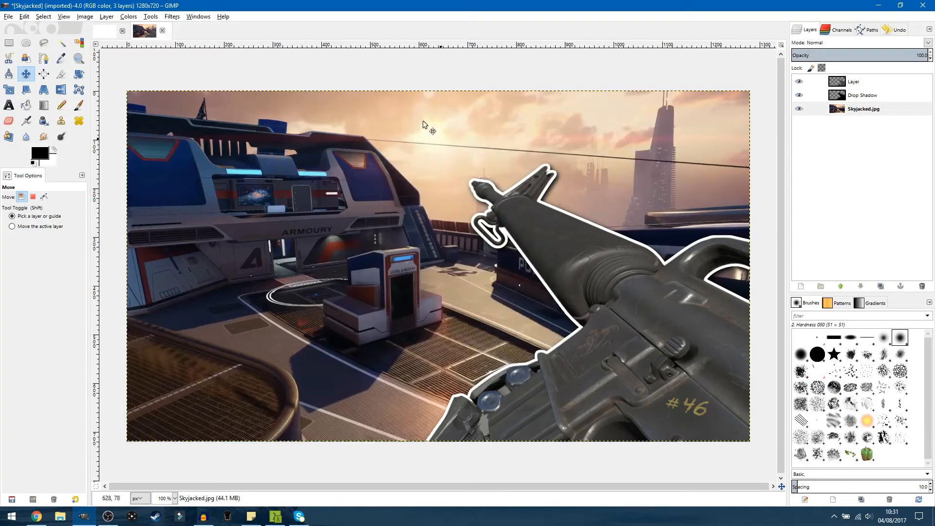
Merge the outlined gun layer down onto its Drop Shadow layer
{"action": "left_click", "coordinate": [861, 87]}
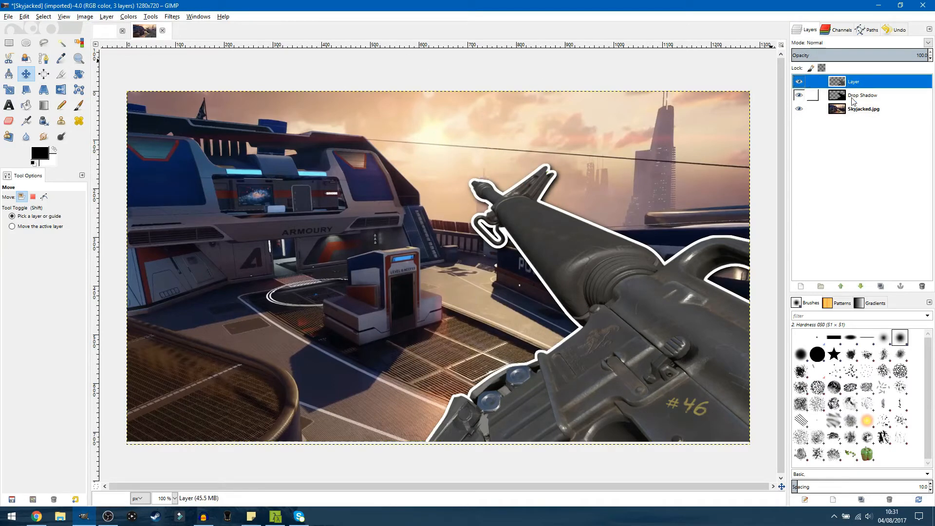
{"action": "right_click", "coordinate": [832, 82]}
{"action": "left_click", "coordinate": [884, 155]}
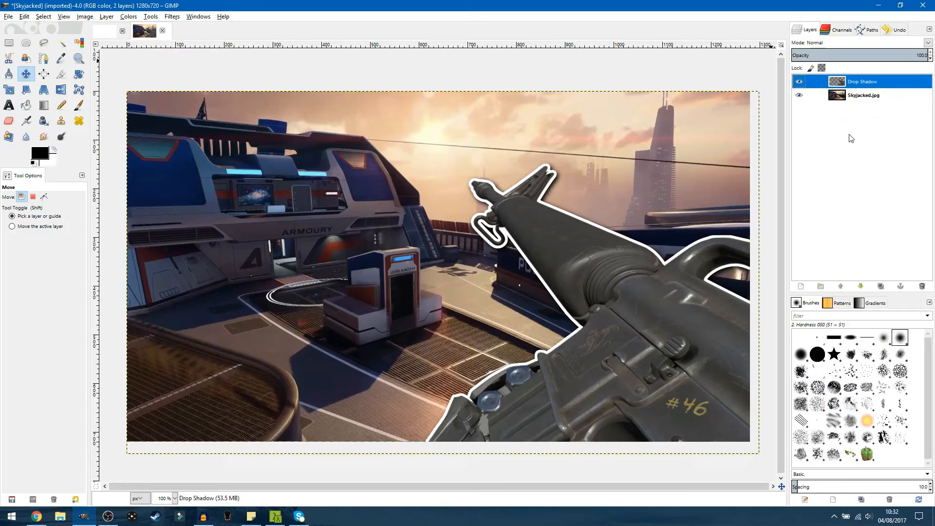
Try moving the merged gun and shadow up and left over the background, and undo the move
{"action": "left_click_drag", "start_coordinate": [602, 285], "coordinate": [446, 245]}
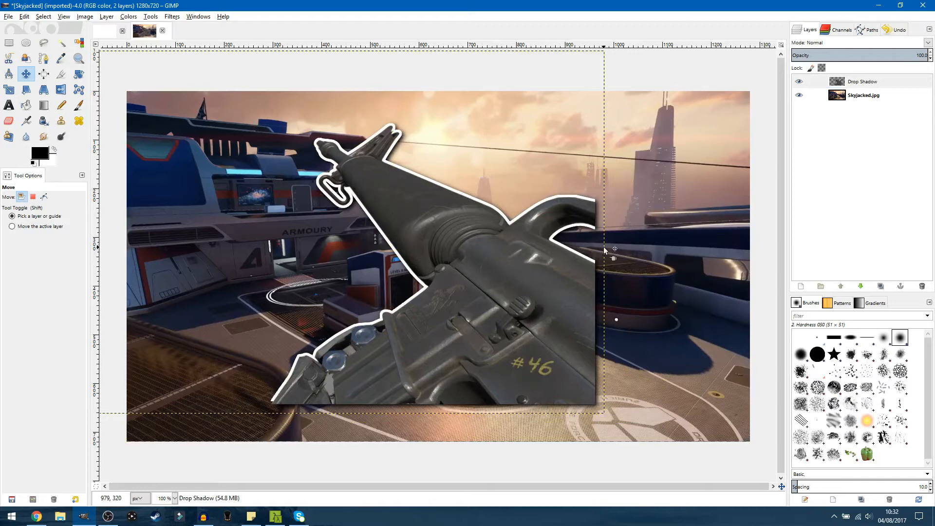
{"action": "key", "text": "ctrl+z"}
{"action": "key", "text": "ctrl+z"}
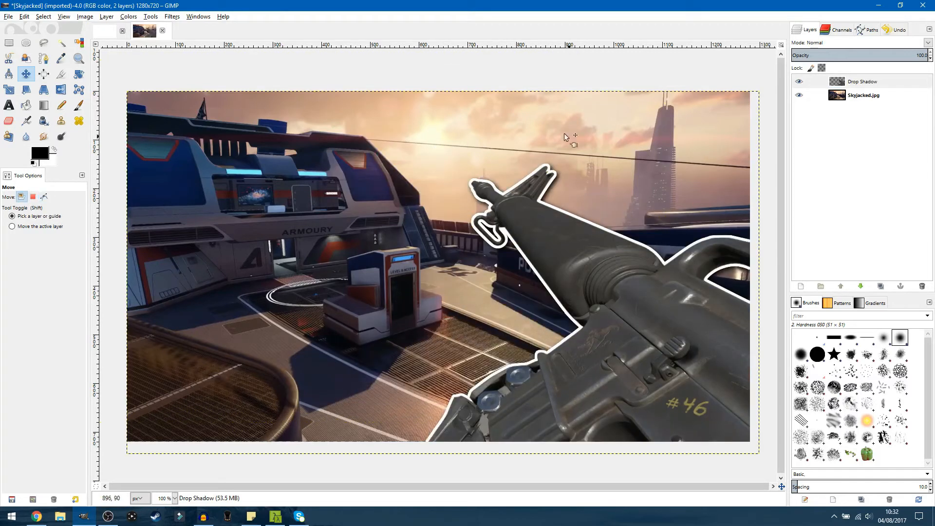
Set up the Text tool with the Plump Medium font at a size of 250 px
{"action": "left_click", "coordinate": [8, 104]}
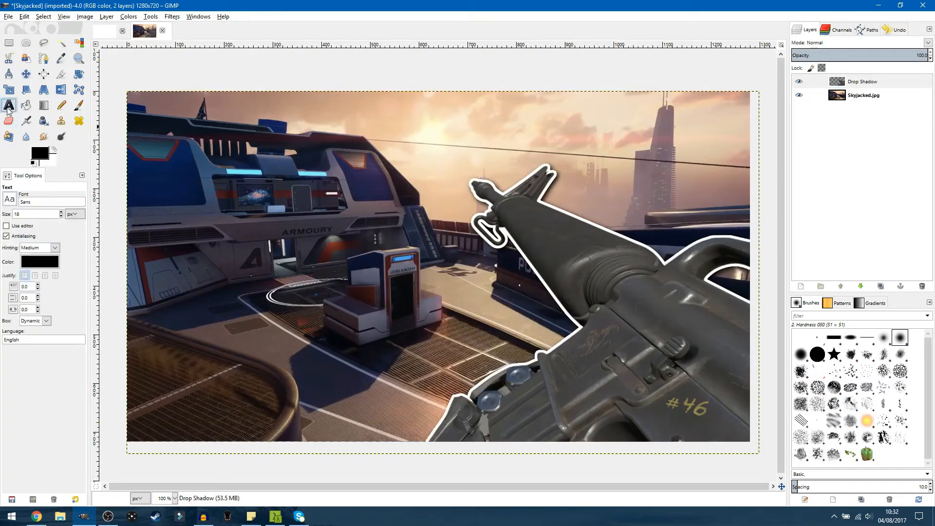
{"action": "left_click_drag", "start_coordinate": [45, 201], "coordinate": [21, 202]}
{"action": "type", "text": "Plumpo"}
{"action": "key", "text": "Return"}
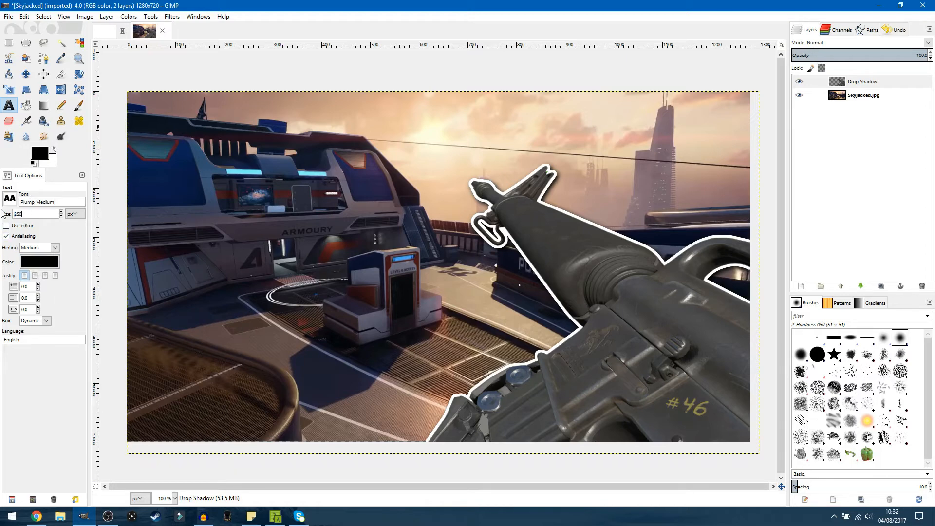
Add a two-line text reading NEW and WEAPON, and move it to the canvas's top-left corner
{"action": "left_click", "coordinate": [295, 208]}
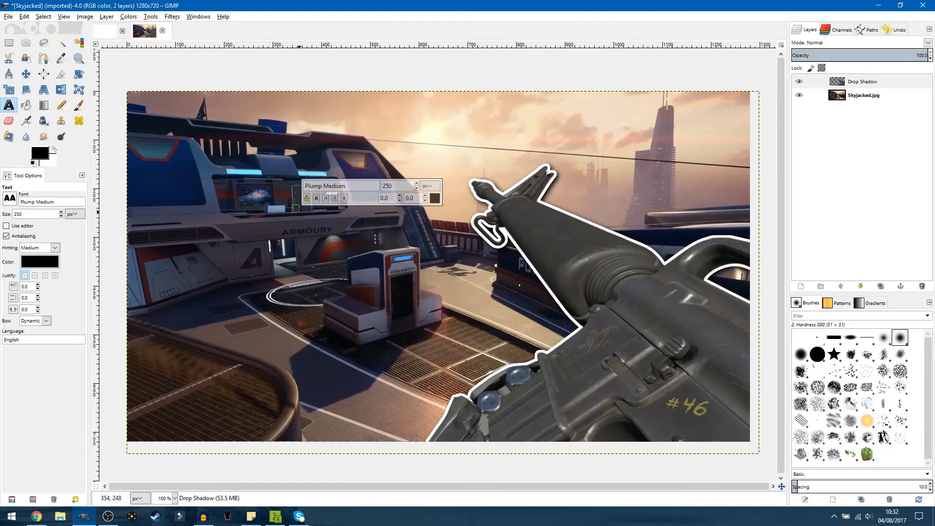
{"action": "type", "text": "NEW"}
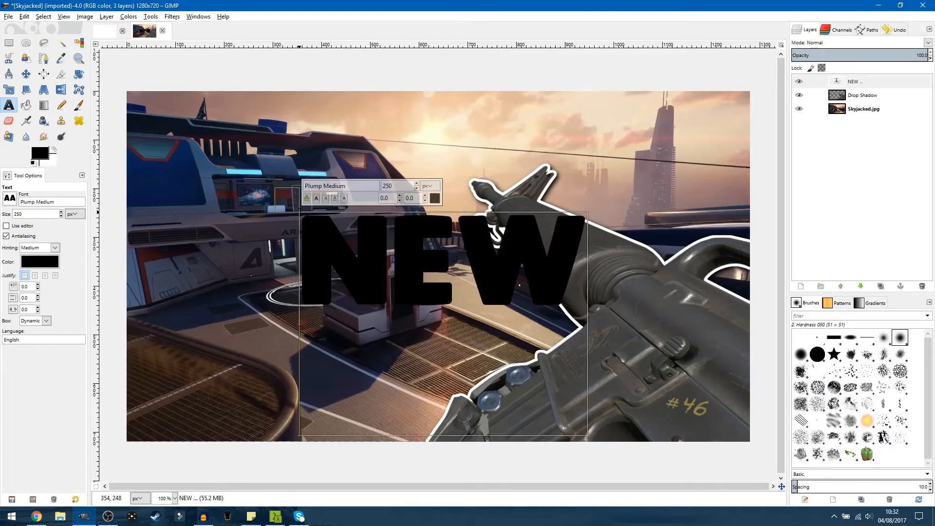
{"action": "key", "text": "Return"}
{"action": "type", "text": "WEAPO"}
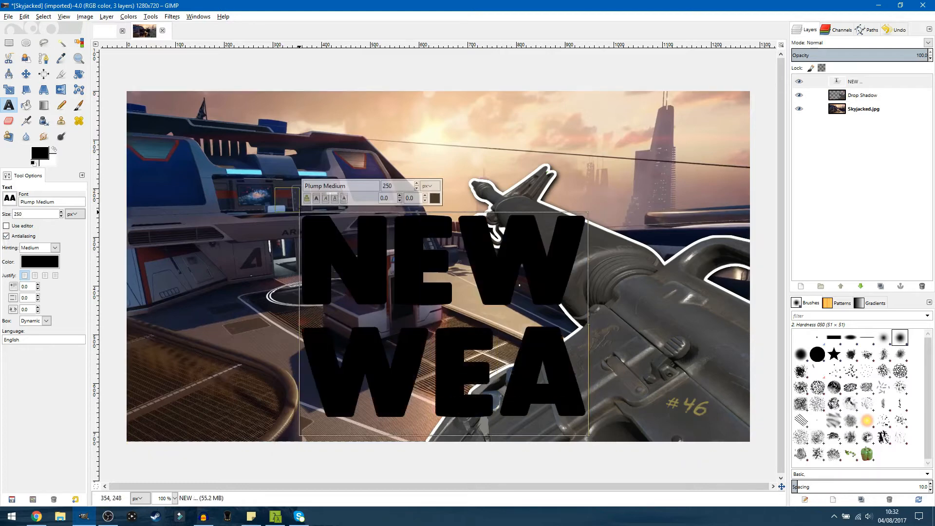
{"action": "left_click", "coordinate": [25, 73]}
{"action": "left_click_drag", "start_coordinate": [399, 272], "coordinate": [235, 157]}
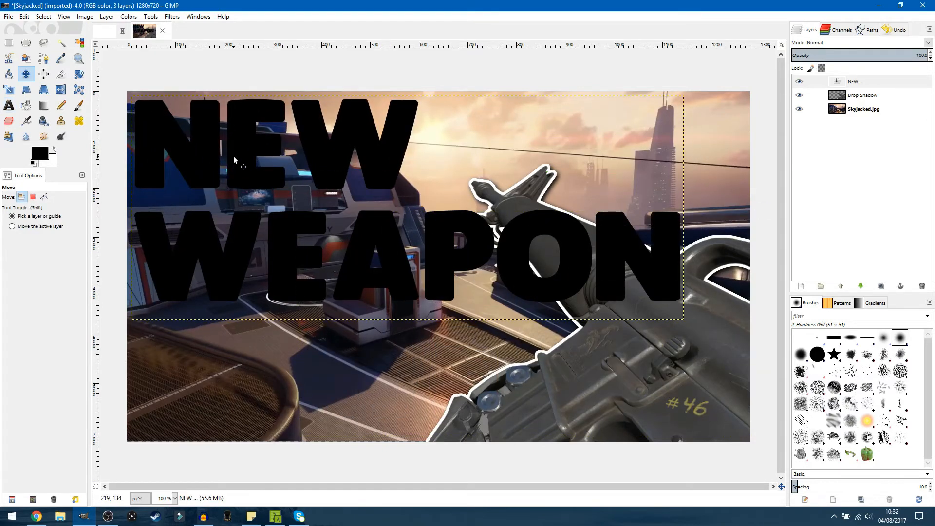
Replace the word WEAPON with M16! and nudge the text closer to the canvas's top-left corner
{"action": "left_click", "coordinate": [9, 104]}
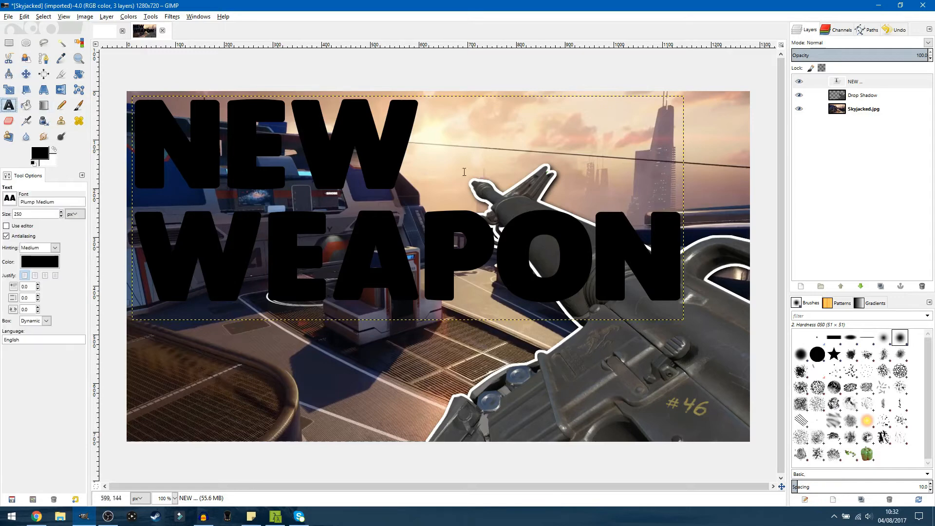
{"action": "left_click_drag", "start_coordinate": [693, 269], "coordinate": [55, 239]}
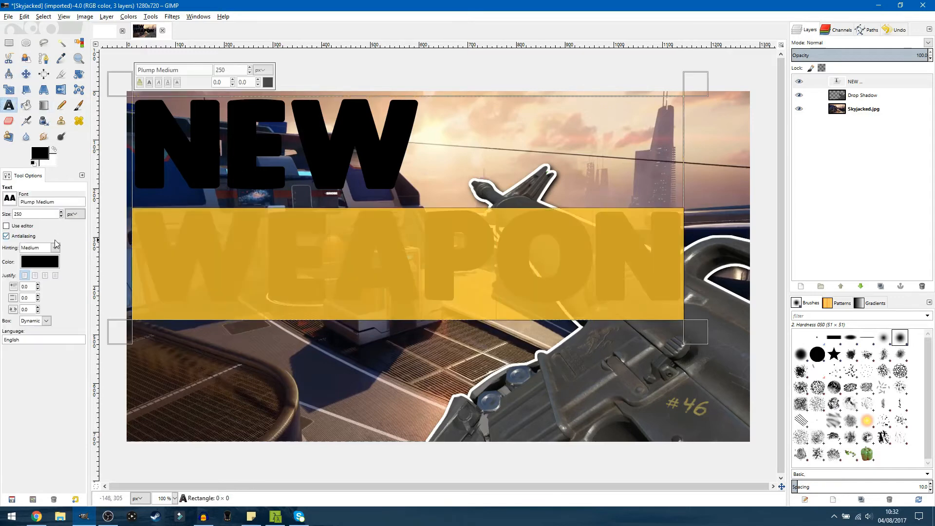
{"action": "type", "text": "M16!"}
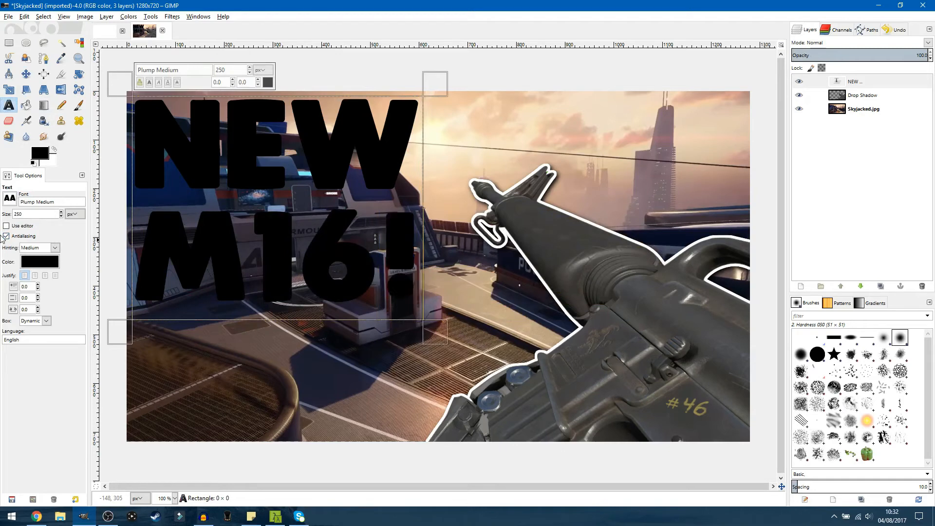
{"action": "left_click", "coordinate": [26, 73]}
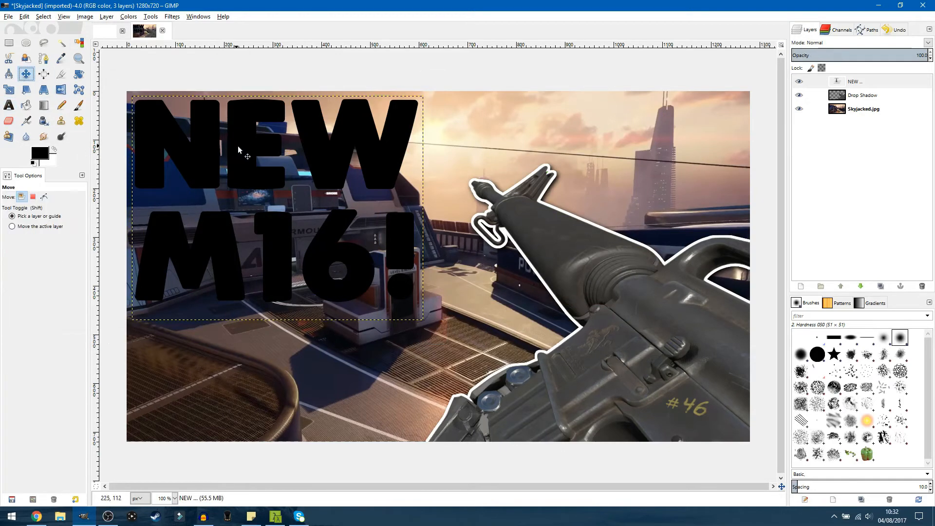
{"action": "left_click_drag", "start_coordinate": [244, 147], "coordinate": [237, 143]}
{"action": "left_click_drag", "start_coordinate": [257, 177], "coordinate": [263, 178]}
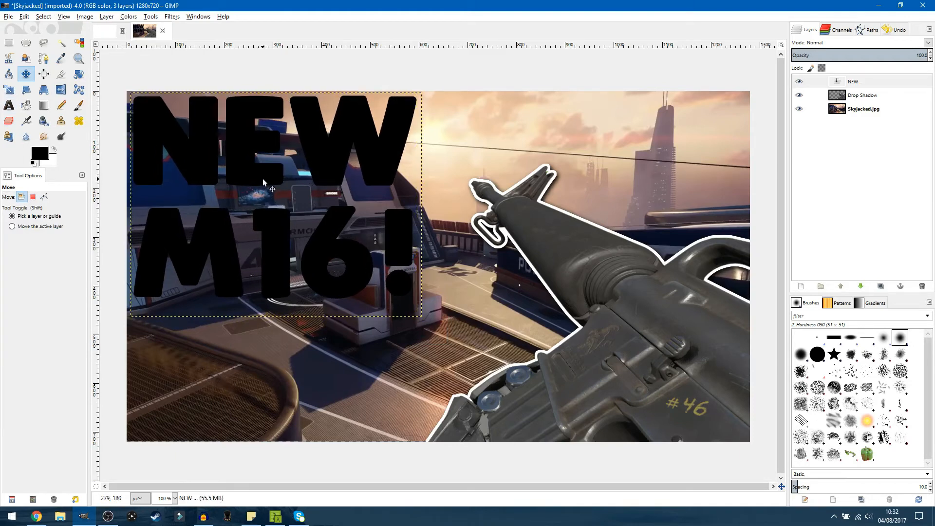
Enlarge both lines of the NEW M16! text to 300 px and nudge them into the canvas's top-left corner
{"action": "left_click", "coordinate": [9, 104]}
{"action": "left_click_drag", "start_coordinate": [418, 292], "coordinate": [125, 196]}
{"action": "key", "text": "ctrl+a"}
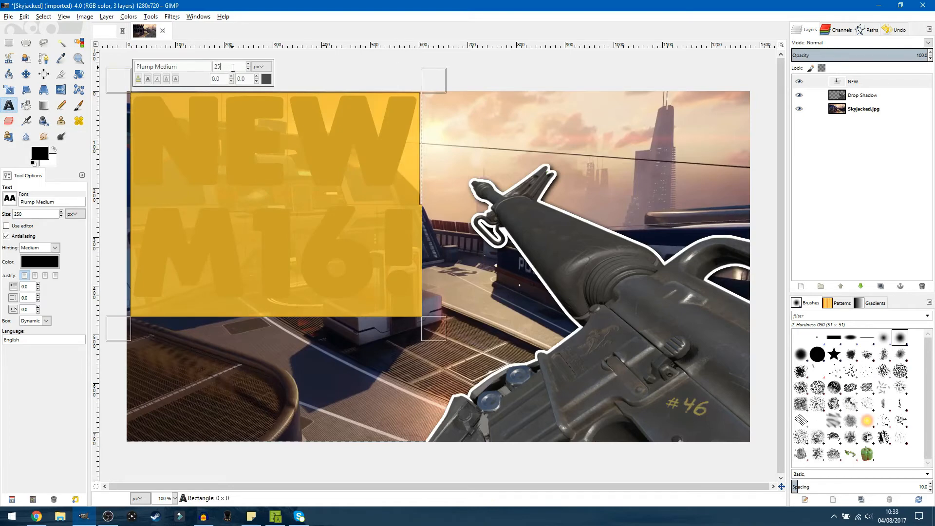
{"action": "type", "text": "0"}
{"action": "key", "text": "Return"}
{"action": "key", "text": "BackSpace"}
{"action": "key", "text": "BackSpace"}
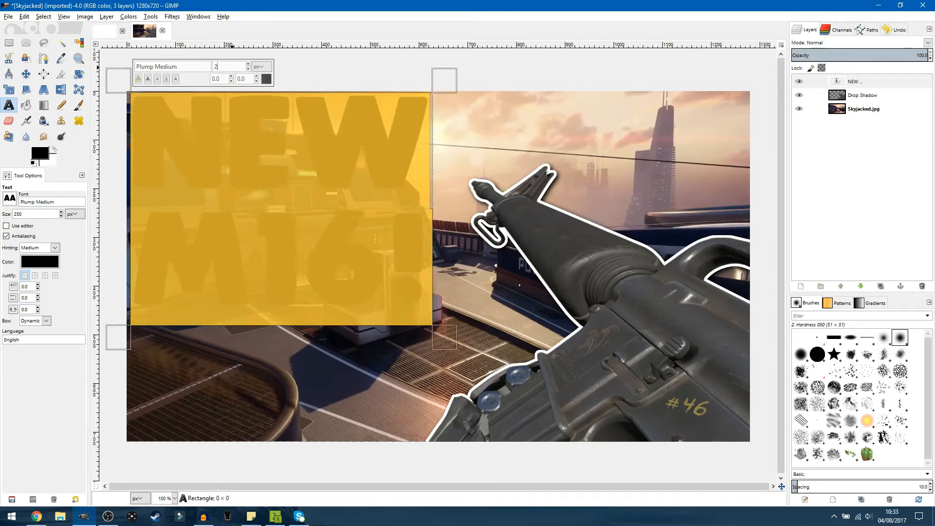
{"action": "type", "text": "70"}
{"action": "key", "text": "Return"}
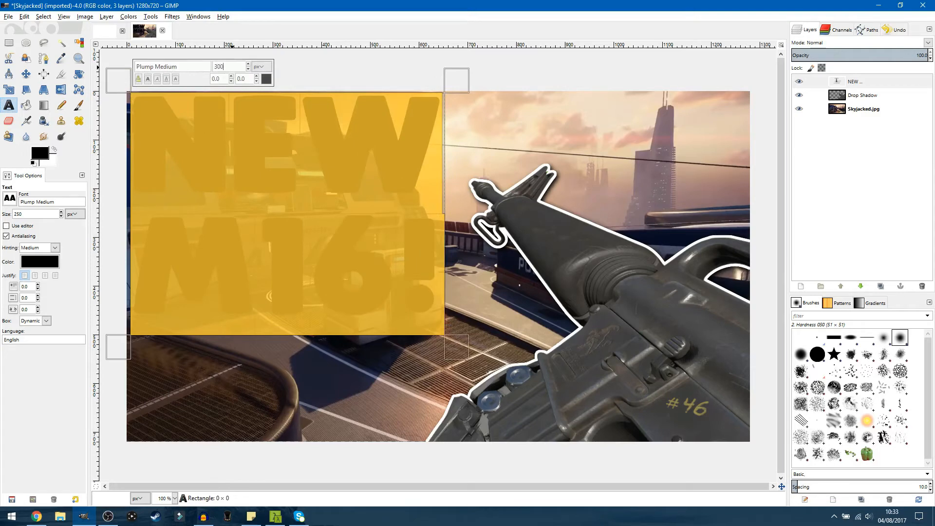
{"action": "key", "text": "Return"}
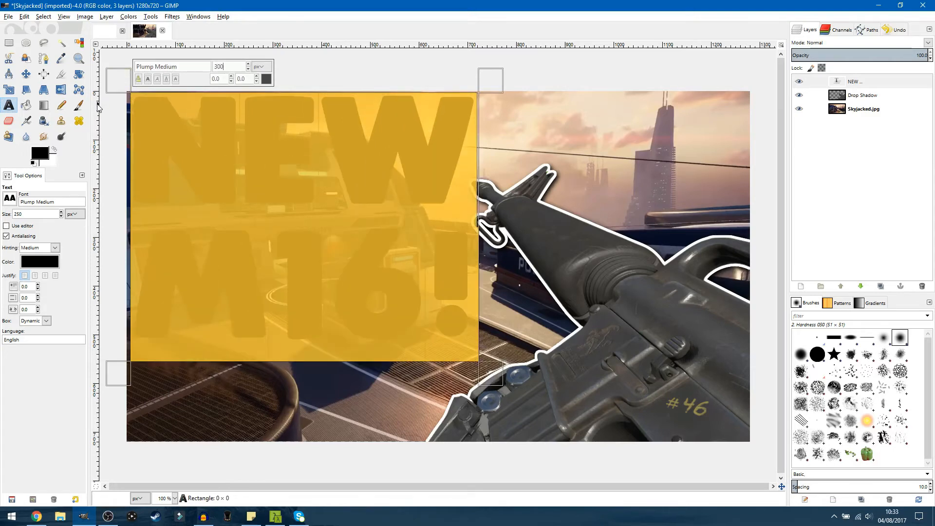
{"action": "left_click", "coordinate": [26, 73]}
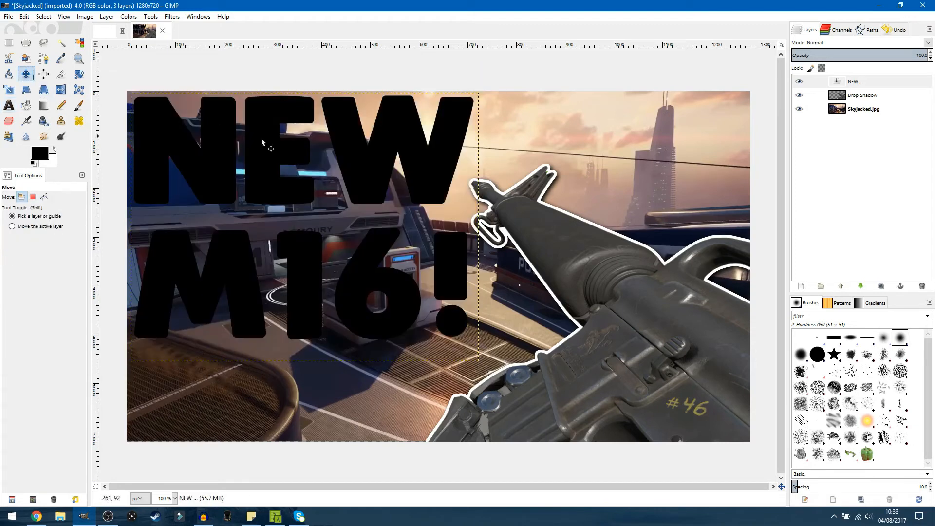
{"action": "left_click_drag", "start_coordinate": [228, 156], "coordinate": [227, 156]}
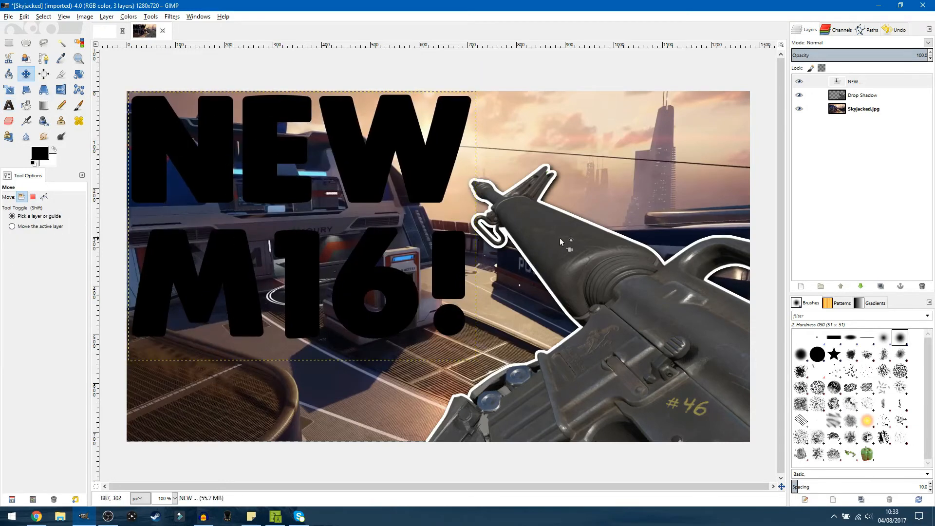
Create a selection of the NEW M16! letter shapes from the text layer's alpha
{"action": "left_click", "coordinate": [869, 82]}
{"action": "right_click", "coordinate": [856, 85]}
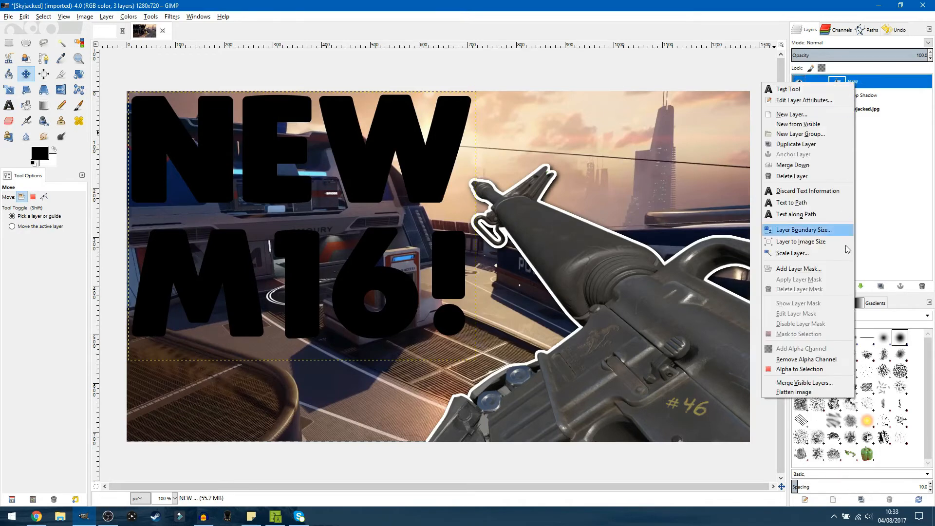
{"action": "left_click", "coordinate": [813, 369]}
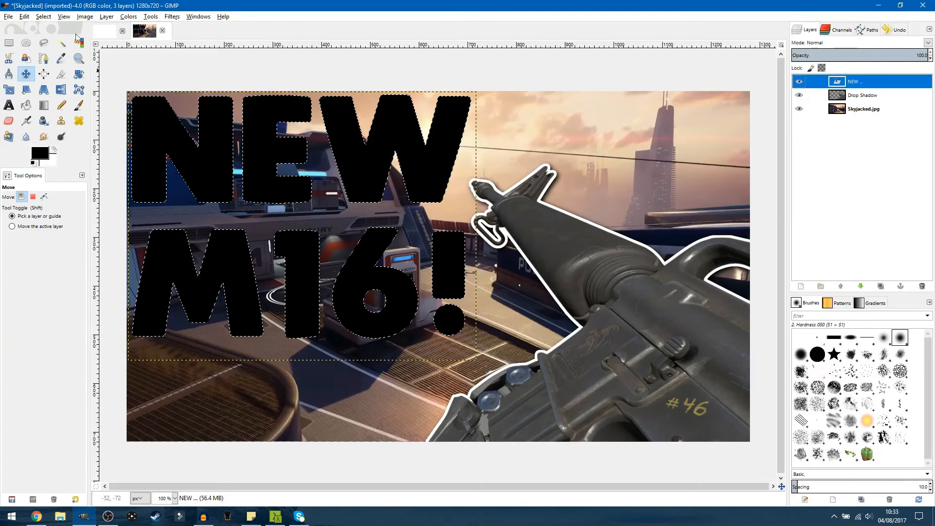
{"action": "left_click", "coordinate": [42, 152]}
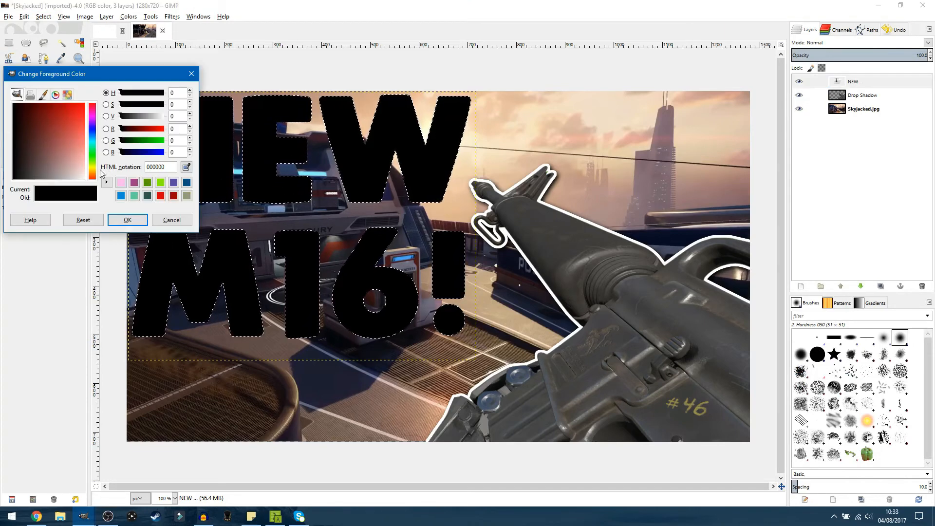
{"action": "left_click", "coordinate": [191, 74]}
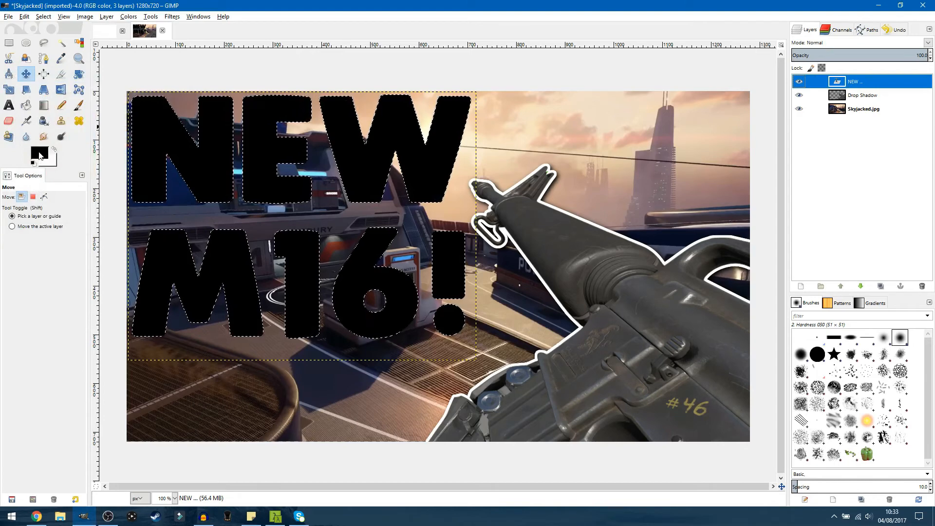
Set the foreground color to dark yellow ac9f0f and the background color to bright yellow efdd0f
{"action": "left_click", "coordinate": [42, 152]}
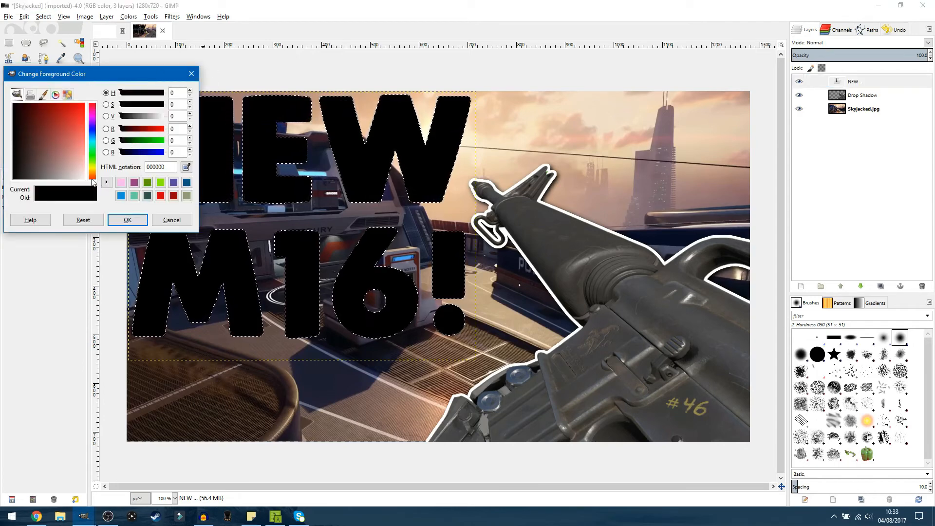
{"action": "left_click_drag", "start_coordinate": [92, 146], "coordinate": [63, 110]}
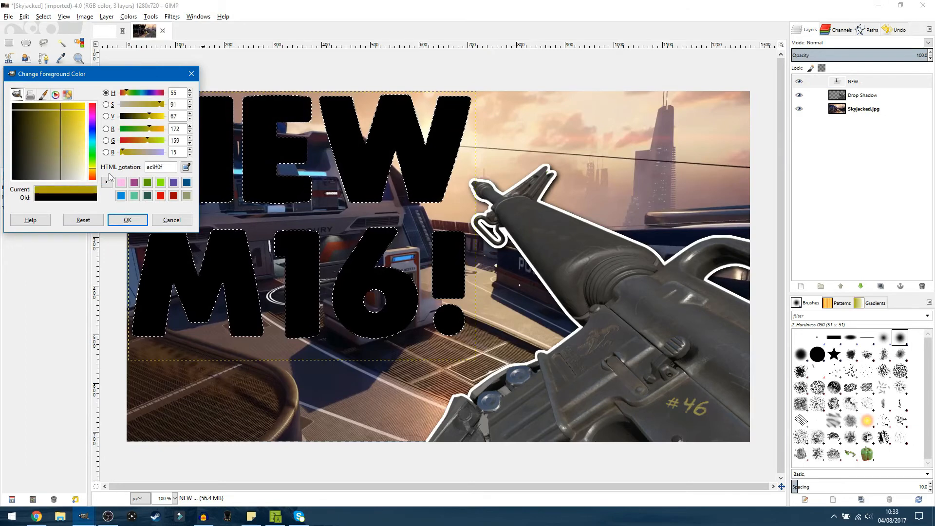
{"action": "left_click", "coordinate": [128, 219]}
{"action": "left_click", "coordinate": [51, 164]}
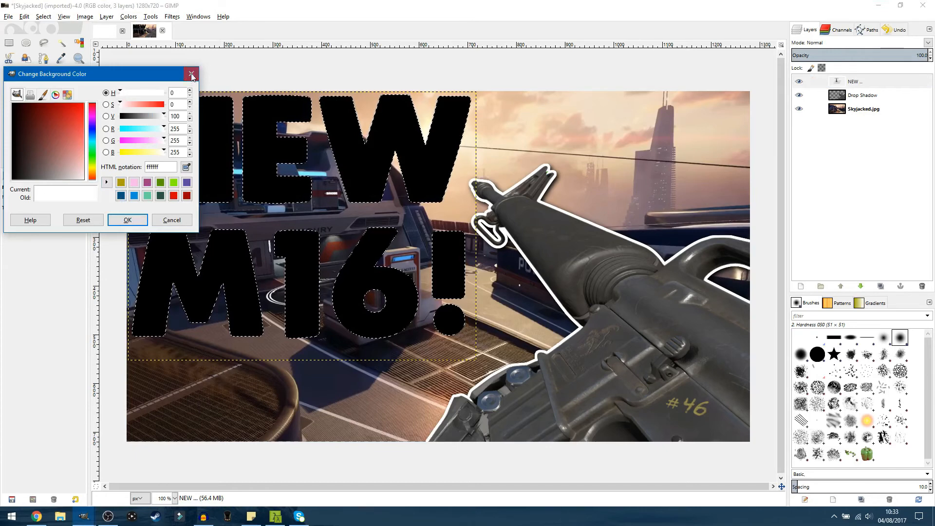
{"action": "left_click", "coordinate": [192, 74]}
{"action": "left_click", "coordinate": [55, 165]}
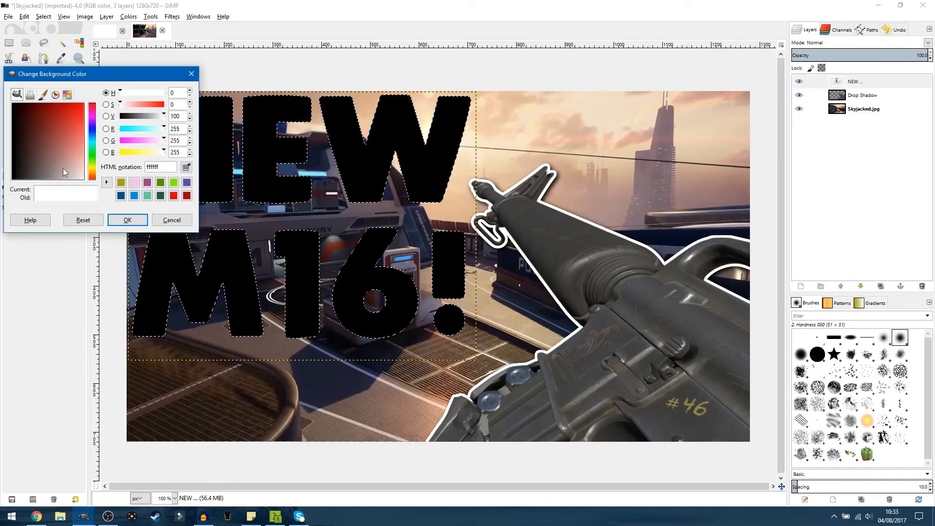
{"action": "left_click", "coordinate": [121, 182]}
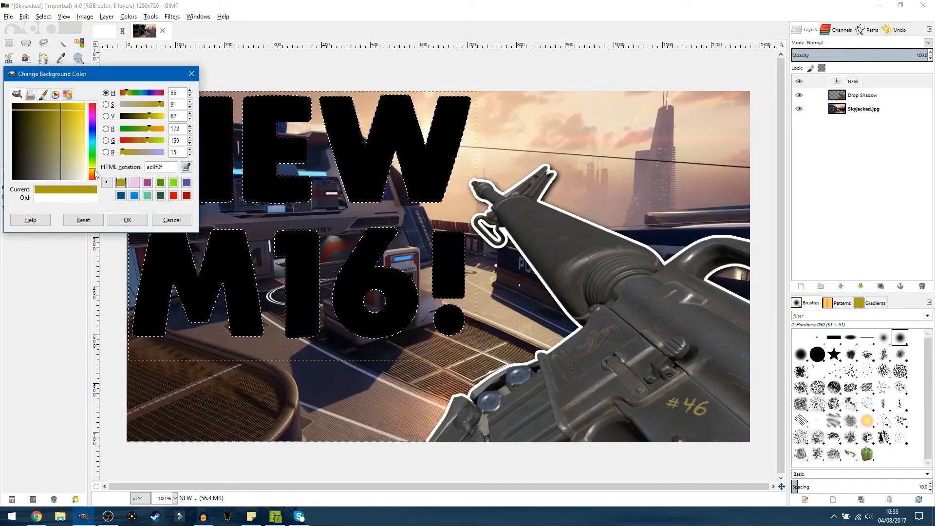
{"action": "left_click_drag", "start_coordinate": [62, 109], "coordinate": [81, 105]}
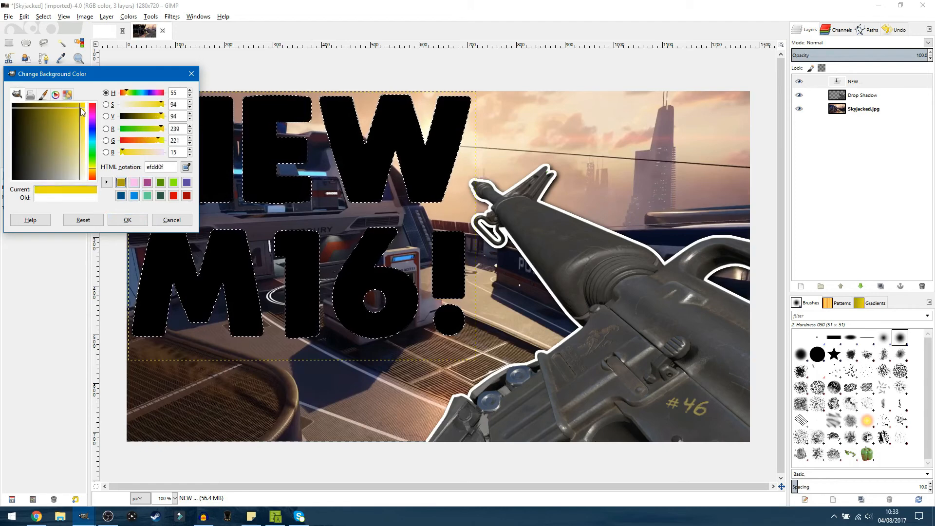
{"action": "left_click", "coordinate": [128, 219]}
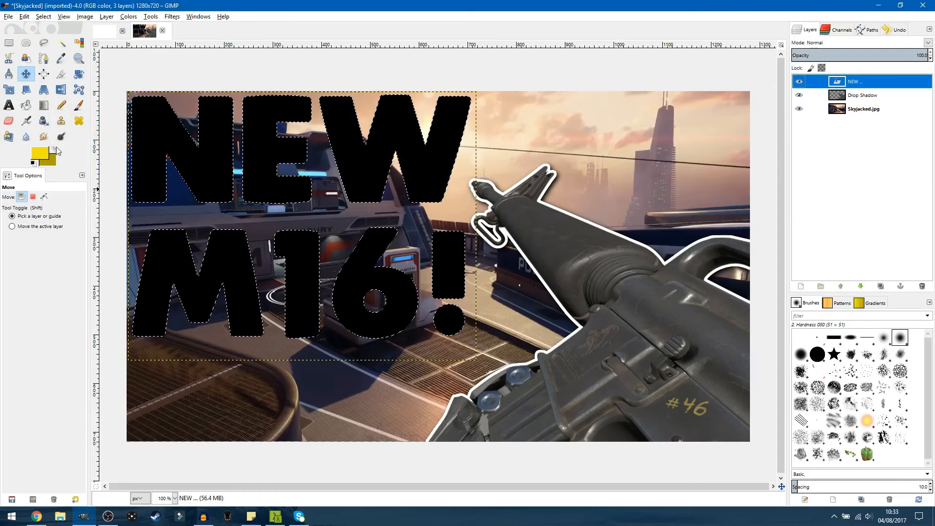
Make bright yellow the foreground color and fill the selected NEW M16! letters with a linear foreground-to-background gradient running steeply downward from the canvas's top-left corner
{"action": "left_click", "coordinate": [55, 151]}
{"action": "left_click", "coordinate": [55, 151]}
{"action": "left_click", "coordinate": [55, 150]}
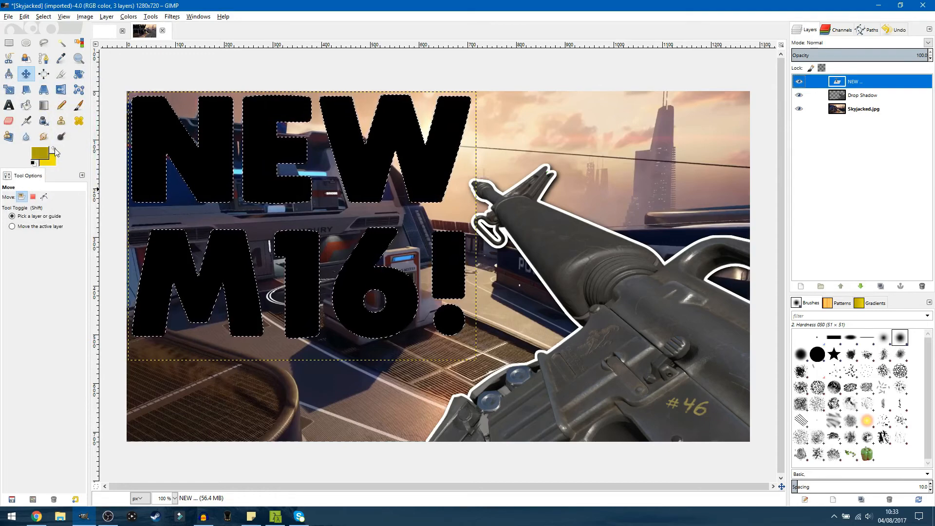
{"action": "left_click", "coordinate": [55, 150]}
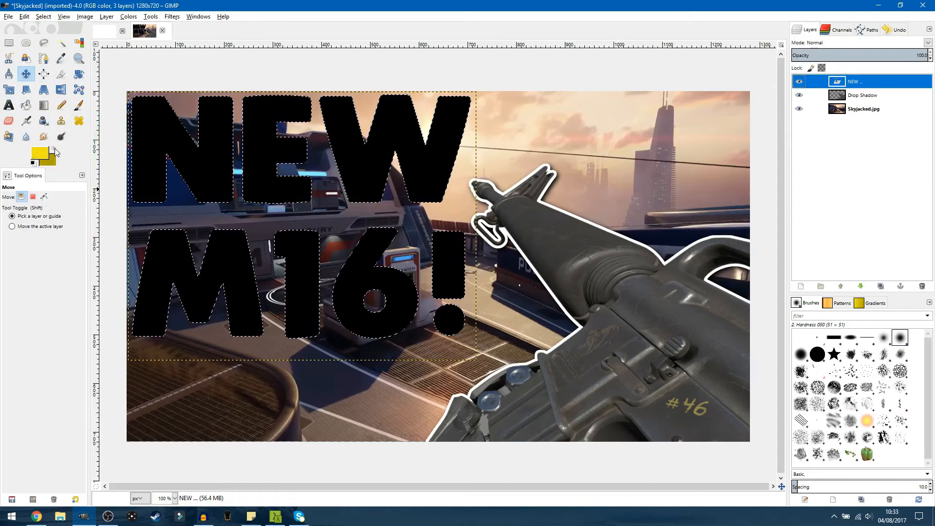
{"action": "left_click", "coordinate": [45, 105]}
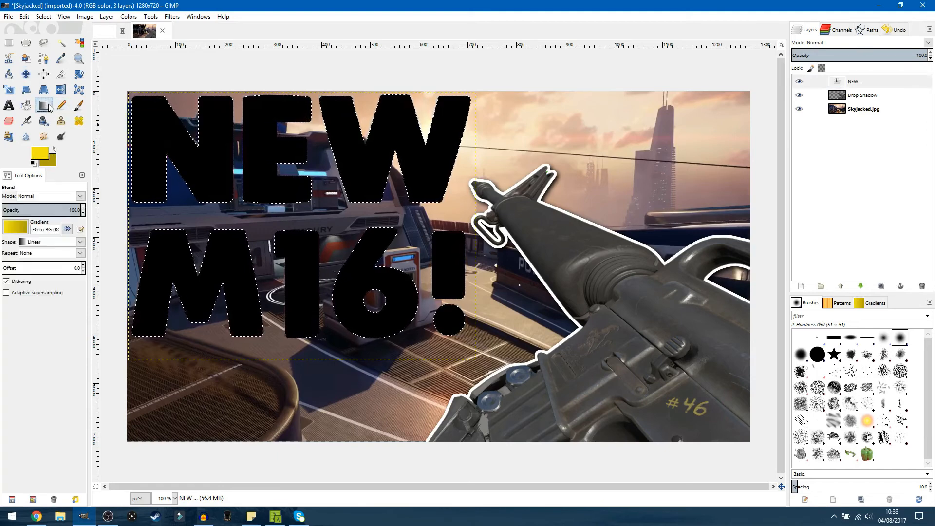
{"action": "left_click_drag", "start_coordinate": [127, 89], "coordinate": [227, 367]}
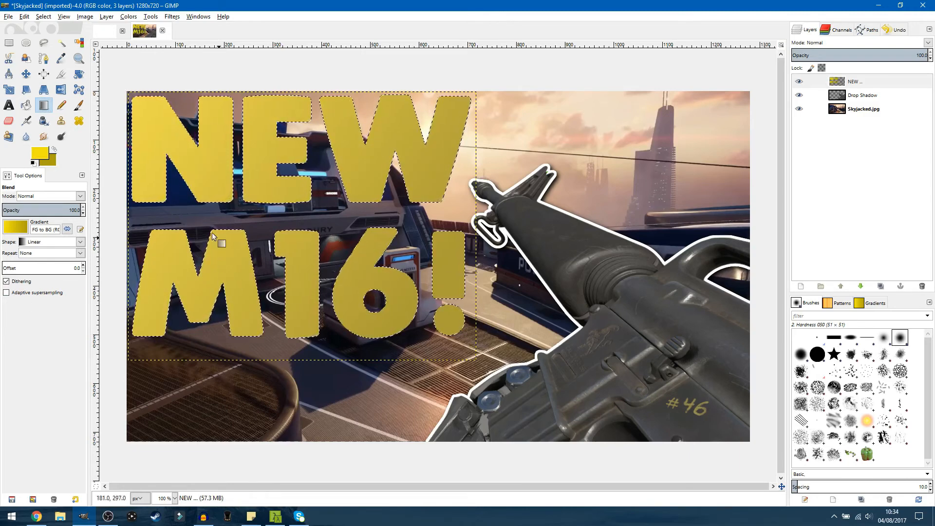
Reset the colors to default black and white and grow the letter selection slightly beyond the NEW M16! text
{"action": "left_click", "coordinate": [34, 163]}
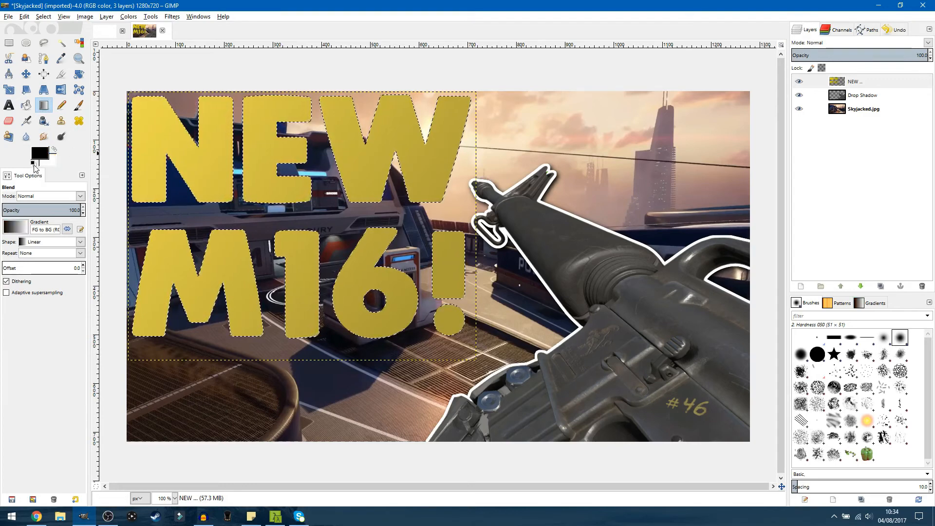
{"action": "left_click", "coordinate": [44, 16]}
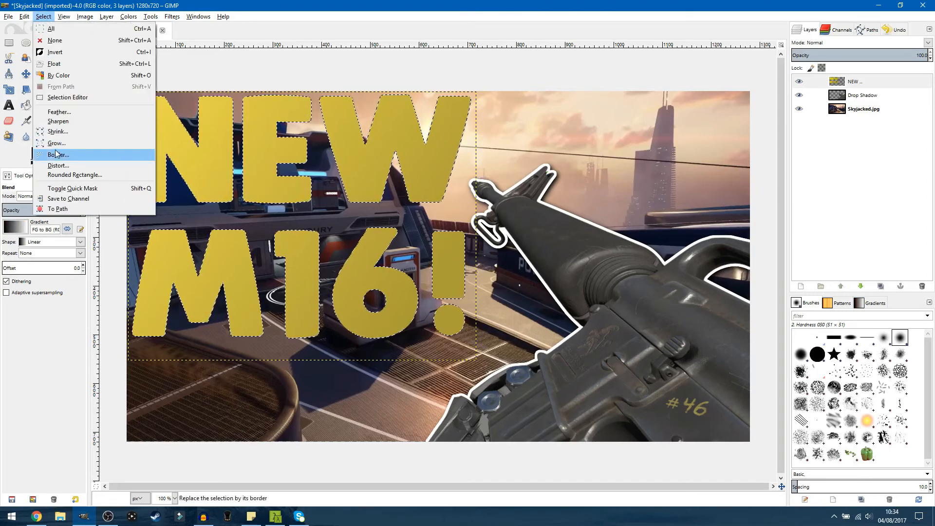
{"action": "left_click", "coordinate": [54, 151]}
{"action": "left_click", "coordinate": [71, 178]}
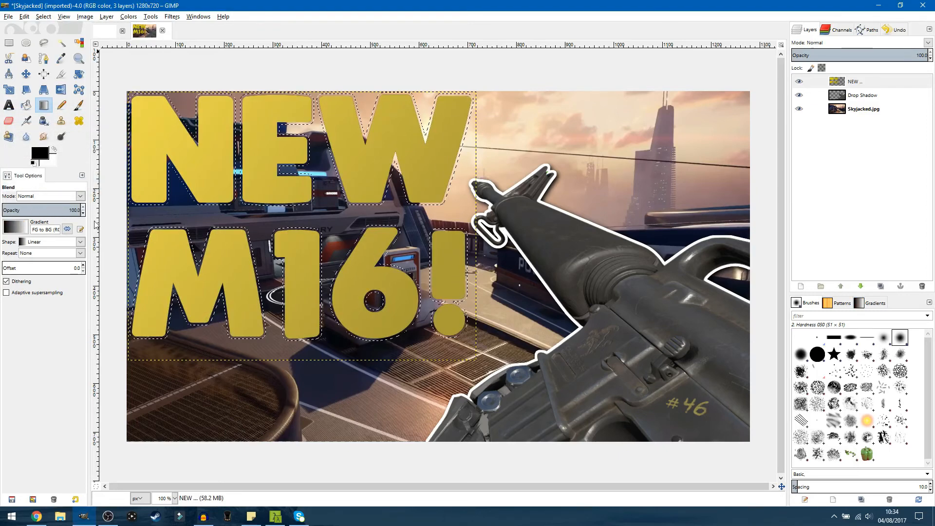
Add a transparent 1280 × 720 layer beneath the text layer, fill the grown selection with white as an outline, and deselect everything
{"action": "left_click", "coordinate": [806, 291]}
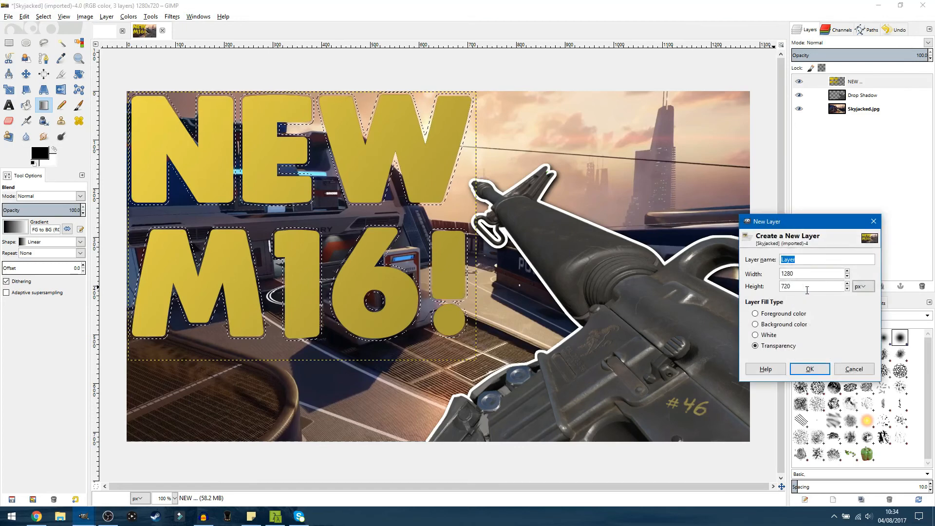
{"action": "key", "text": "Return"}
{"action": "left_click_drag", "start_coordinate": [853, 81], "coordinate": [869, 99]}
{"action": "left_click", "coordinate": [23, 16]}
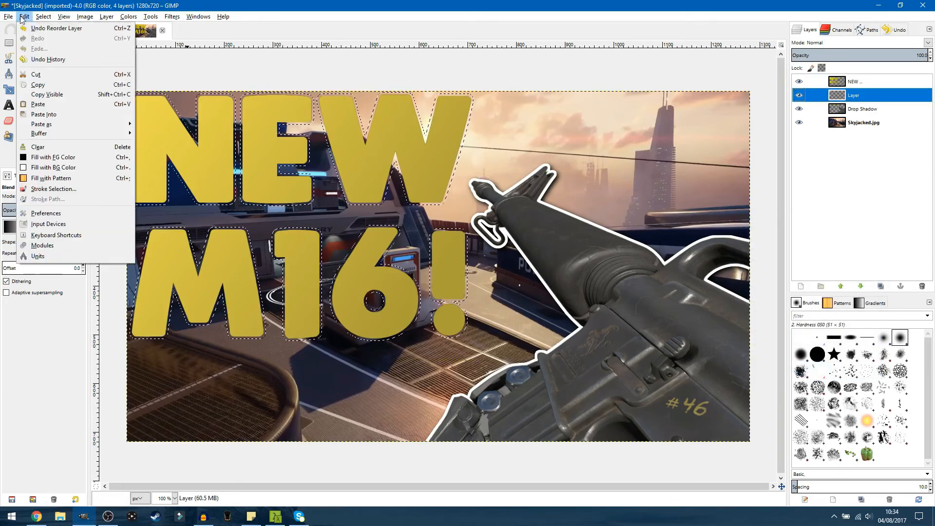
{"action": "left_click", "coordinate": [55, 169]}
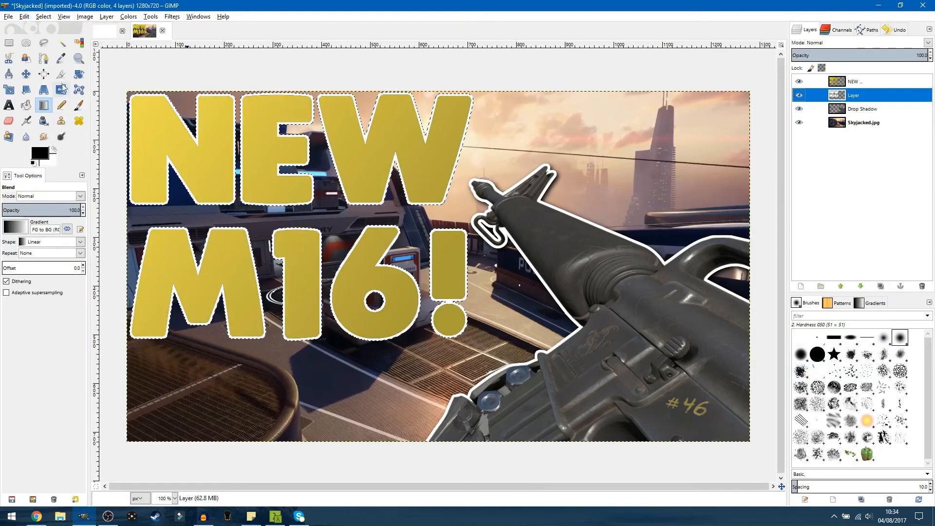
{"action": "left_click", "coordinate": [44, 16]}
{"action": "left_click", "coordinate": [56, 41]}
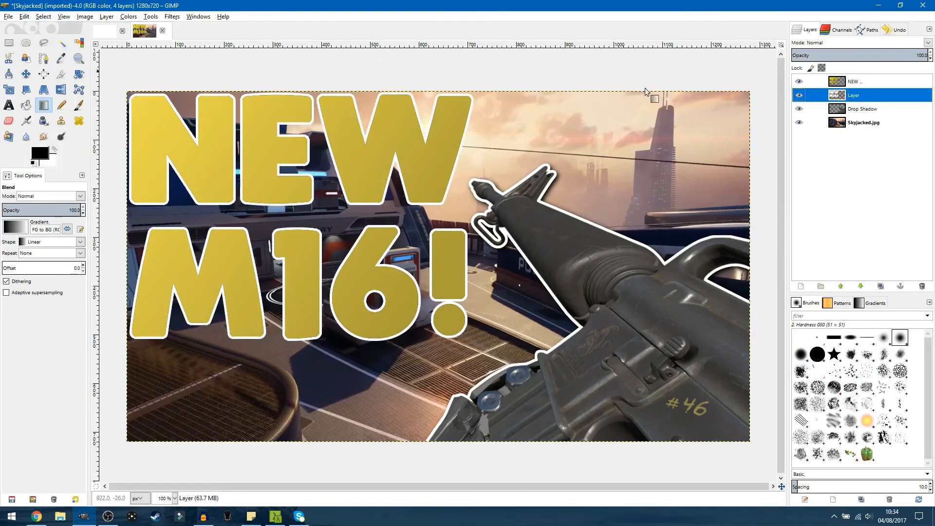
Merge the yellow NEW text layer down into the white outline layer
{"action": "left_click", "coordinate": [857, 83]}
{"action": "right_click", "coordinate": [858, 84]}
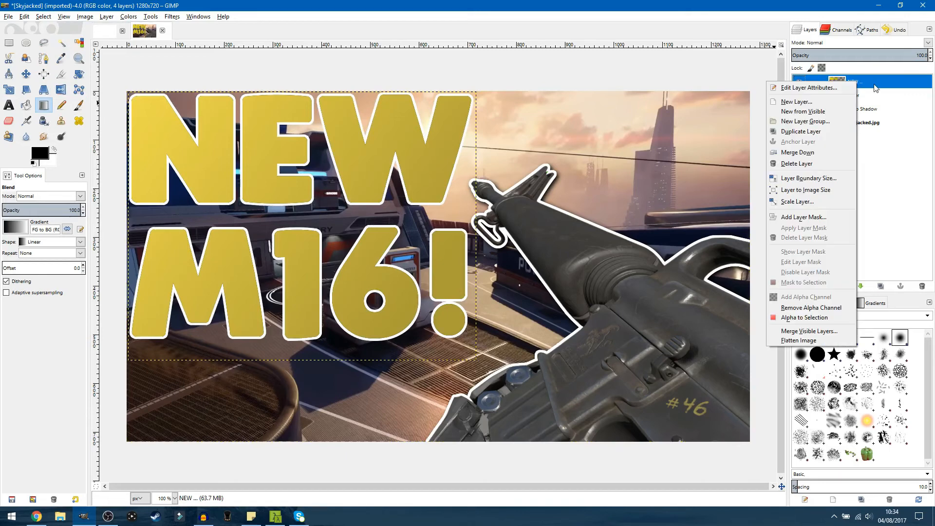
{"action": "left_click", "coordinate": [876, 89]}
{"action": "left_click", "coordinate": [842, 96]}
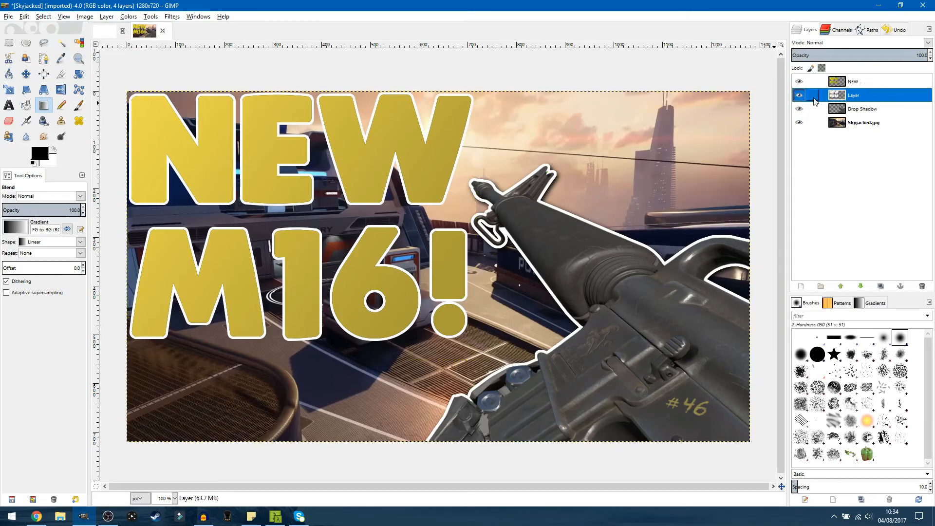
{"action": "left_click", "coordinate": [851, 84]}
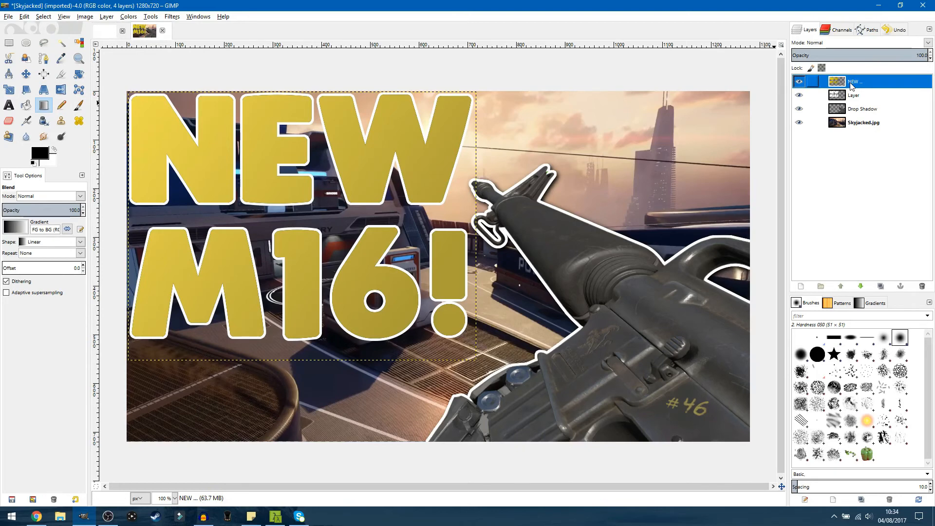
{"action": "right_click", "coordinate": [851, 84]}
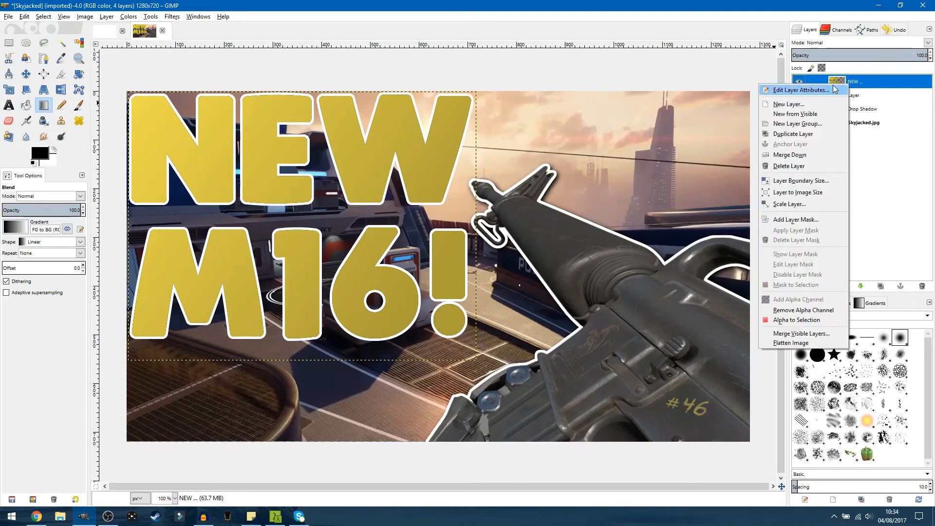
{"action": "left_click", "coordinate": [822, 159]}
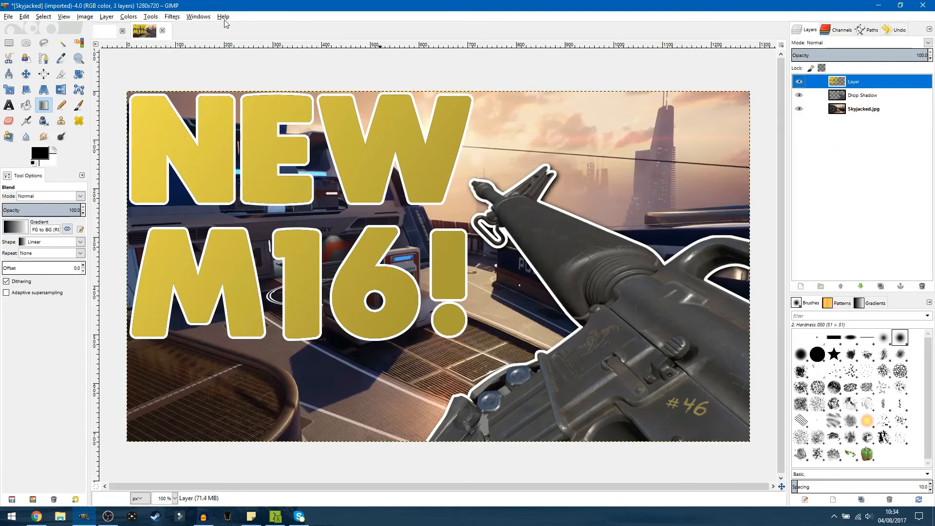
Add a black drop shadow to the text with X and Y offsets 4, blur radius 15 and opacity 100, and merge the text into it
{"action": "left_click", "coordinate": [172, 17]}
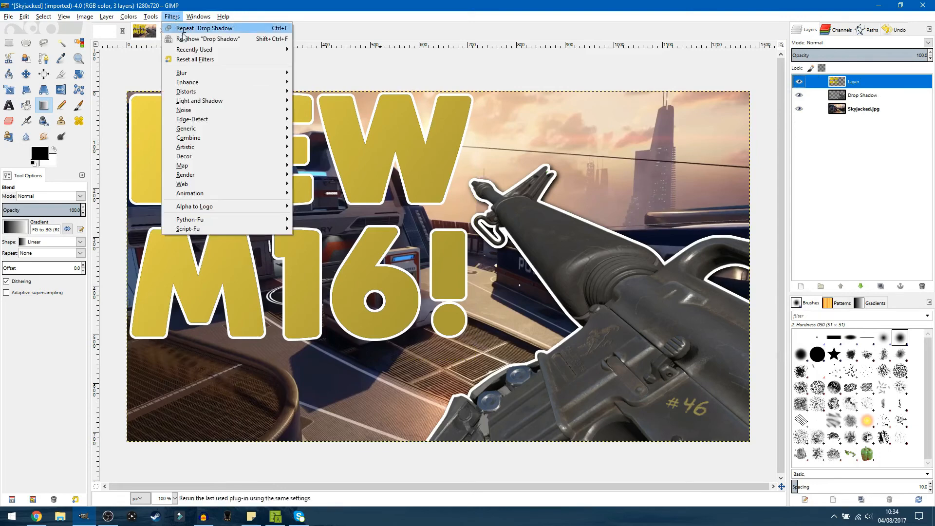
{"action": "mouse_move", "coordinate": [289, 104]}
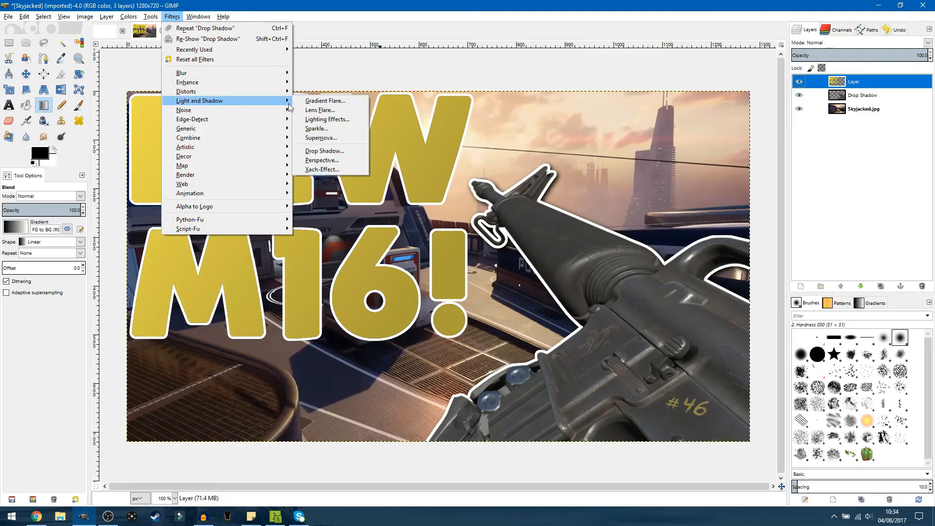
{"action": "left_click", "coordinate": [324, 152]}
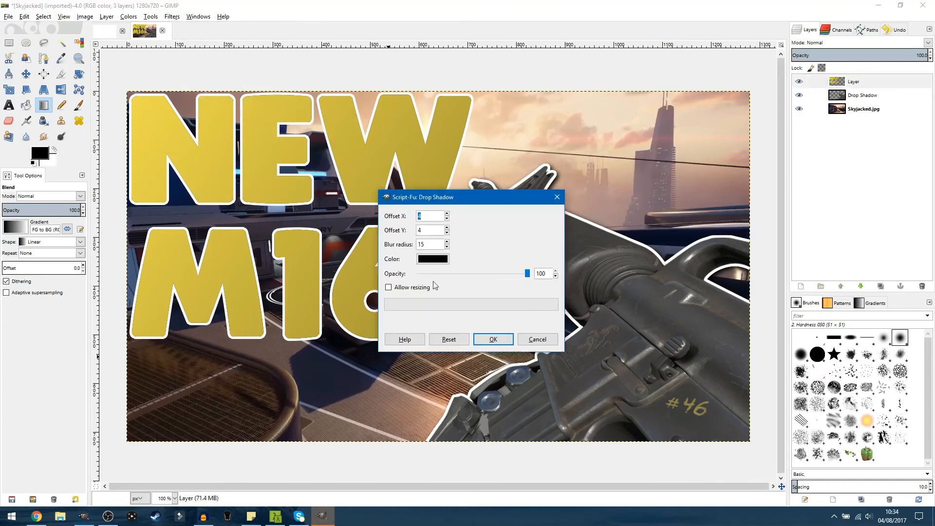
{"action": "left_click", "coordinate": [492, 340]}
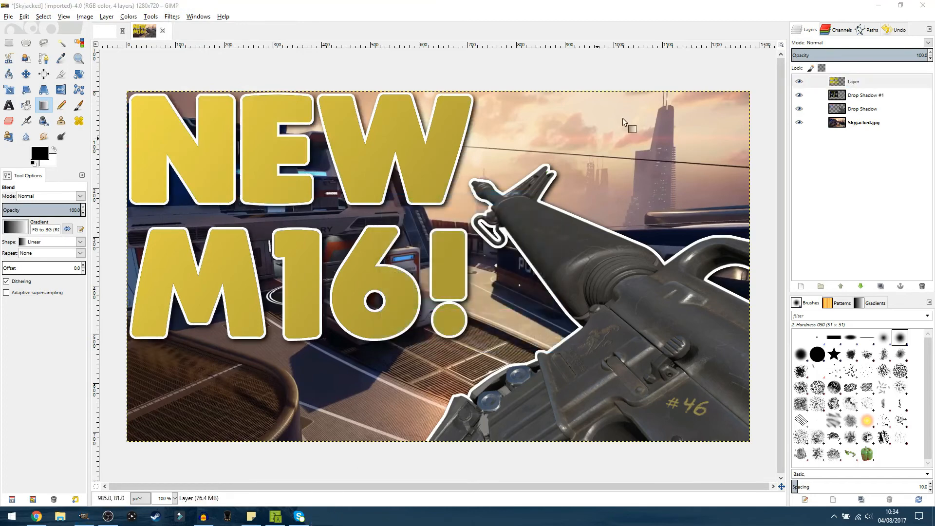
{"action": "right_click", "coordinate": [855, 84]}
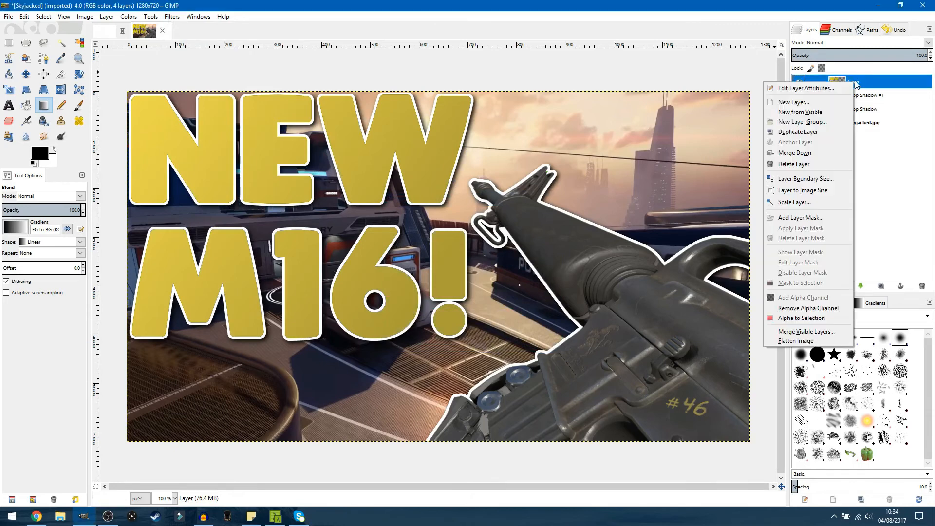
{"action": "left_click", "coordinate": [828, 164]}
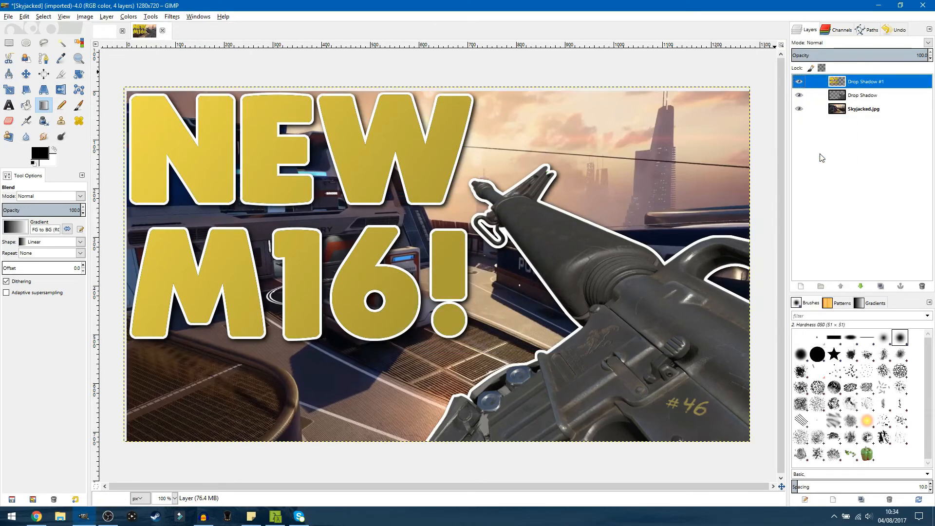
Select the Skyjacked.jpg background layer and toggle its visibility off and on to check its contents
{"action": "left_click", "coordinate": [860, 112]}
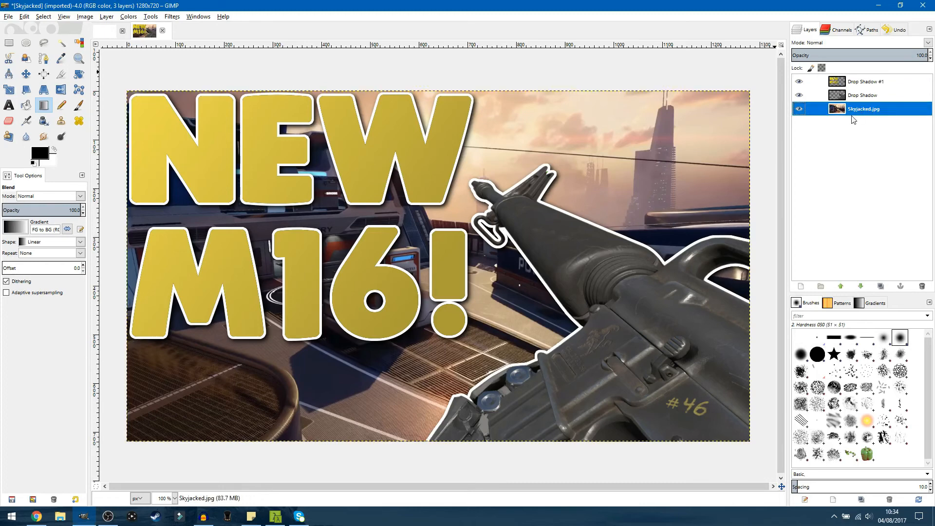
{"action": "left_click", "coordinate": [798, 109]}
{"action": "left_click", "coordinate": [799, 108]}
{"action": "left_click", "coordinate": [798, 109]}
{"action": "left_click", "coordinate": [799, 108]}
Try a 10 px RLE Gaussian blur on the Skyjacked.jpg background layer, and undo it
{"action": "left_click", "coordinate": [173, 16]}
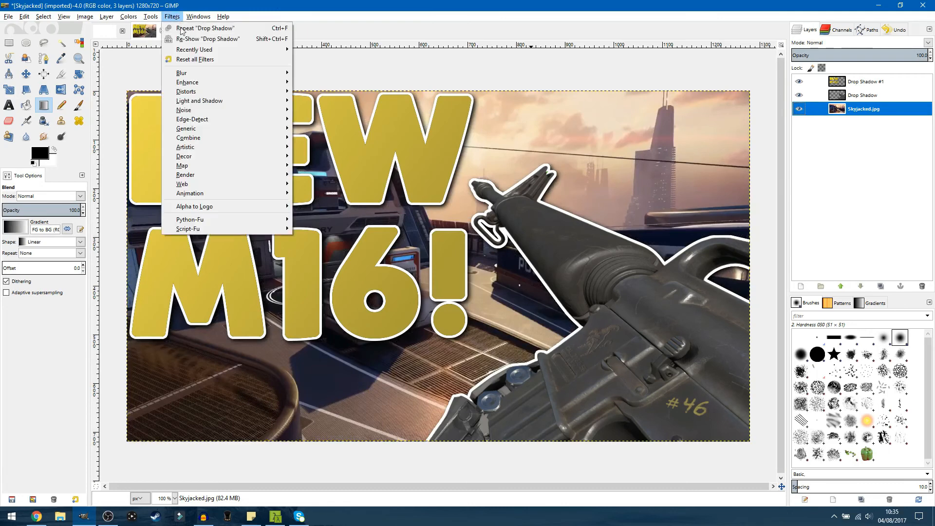
{"action": "mouse_move", "coordinate": [199, 74]}
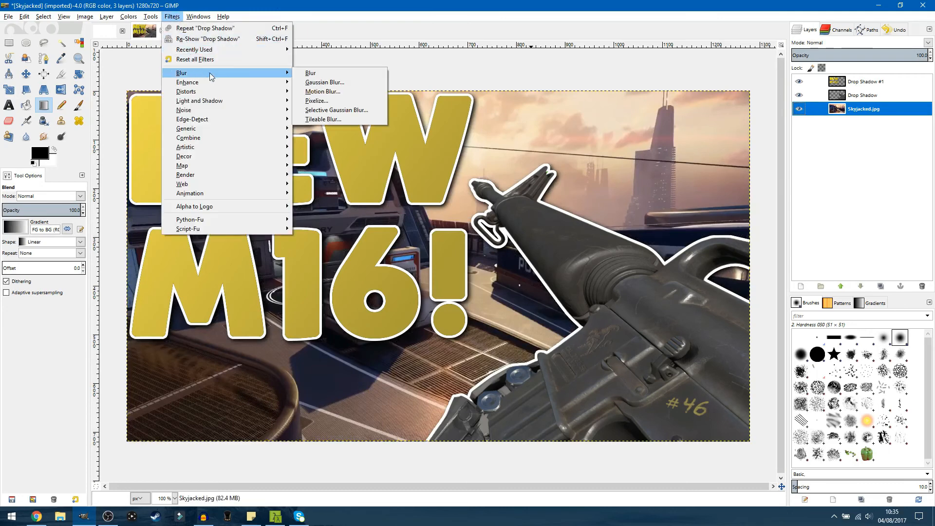
{"action": "left_click", "coordinate": [315, 83]}
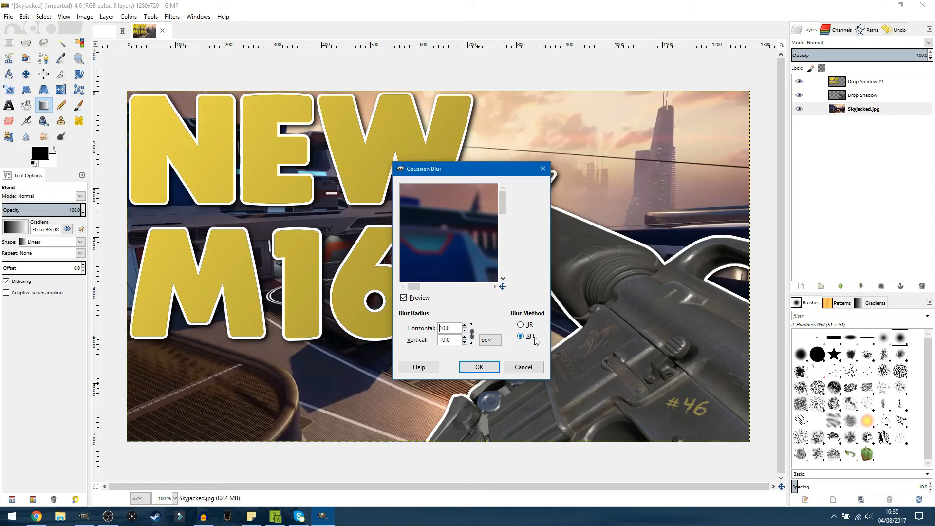
{"action": "left_click", "coordinate": [479, 367]}
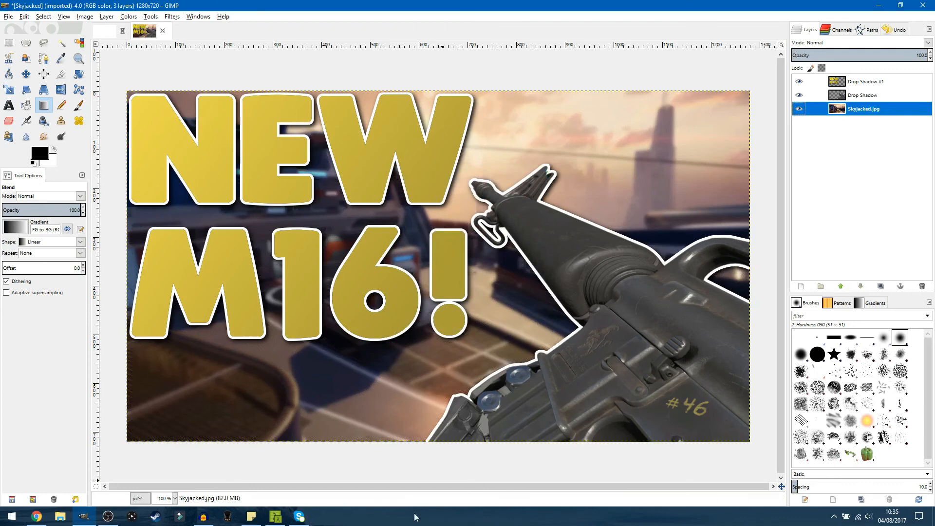
{"action": "key", "text": "ctrl+z"}
Apply a Gaussian blur with a 15 px horizontal and vertical radius to the Skyjacked.jpg layer, using the RLE method
{"action": "left_click", "coordinate": [171, 17]}
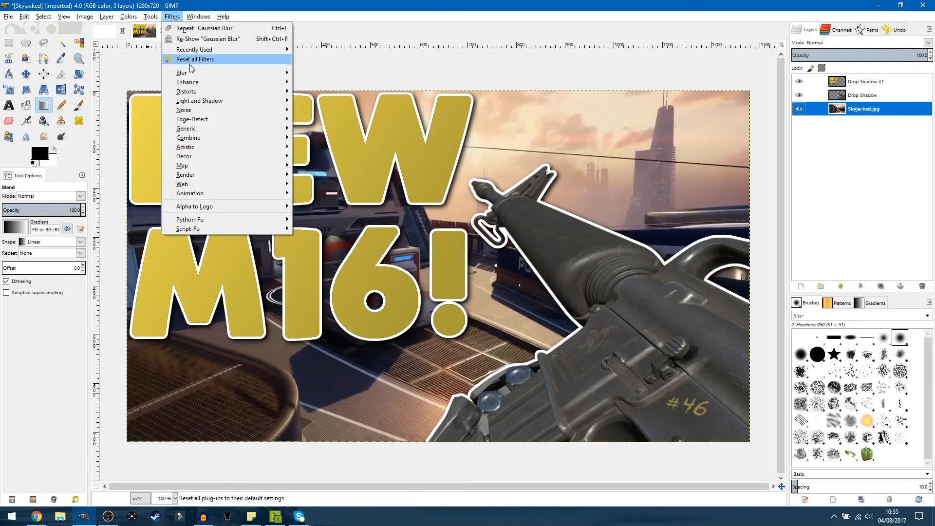
{"action": "mouse_move", "coordinate": [182, 73]}
{"action": "left_click", "coordinate": [322, 84]}
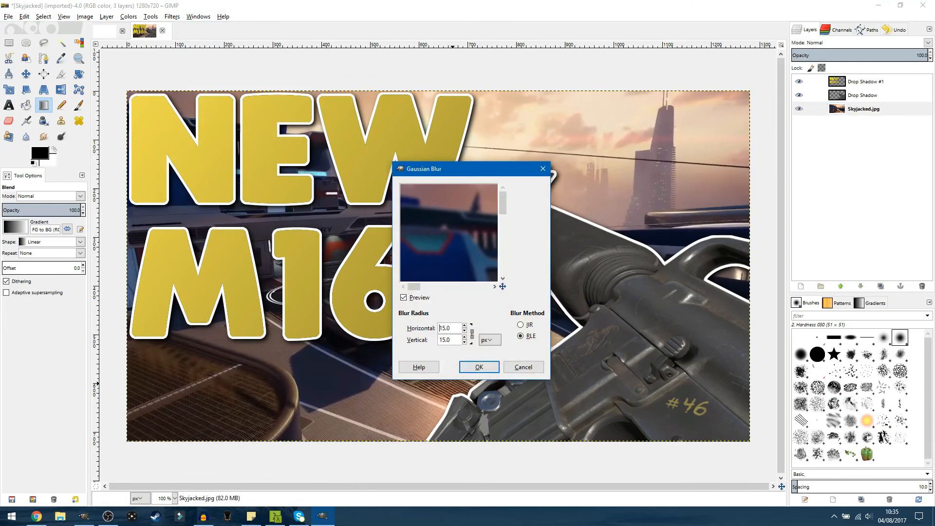
{"action": "left_click", "coordinate": [487, 370]}
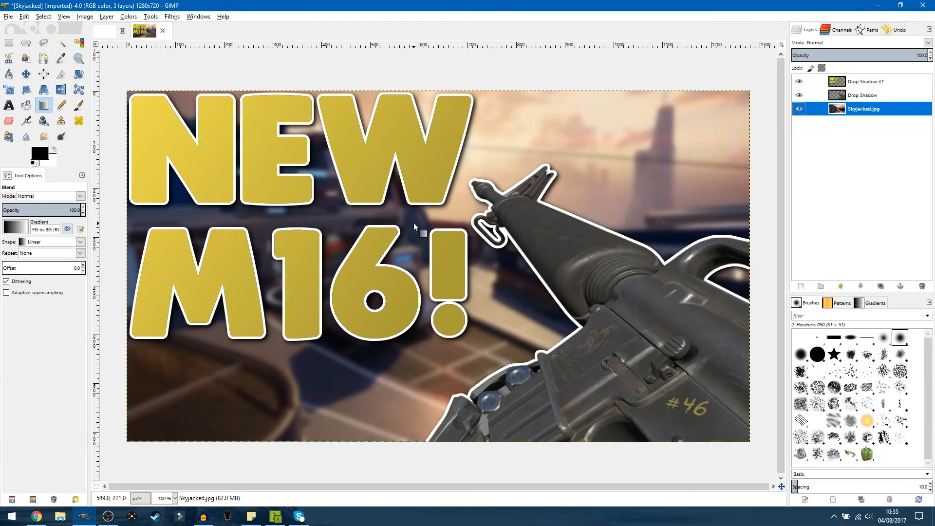